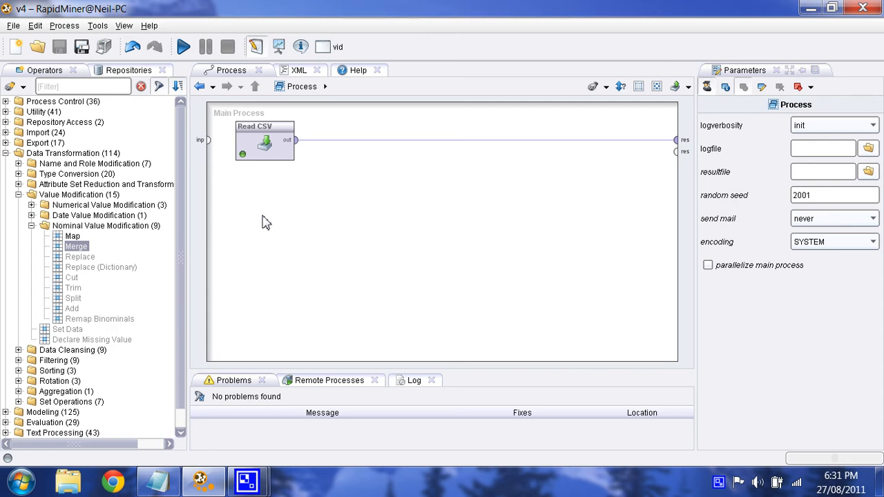
- Run the Read CSV process and examine the imported x1, x2 and x3 values in the results' data view
click(263, 147)
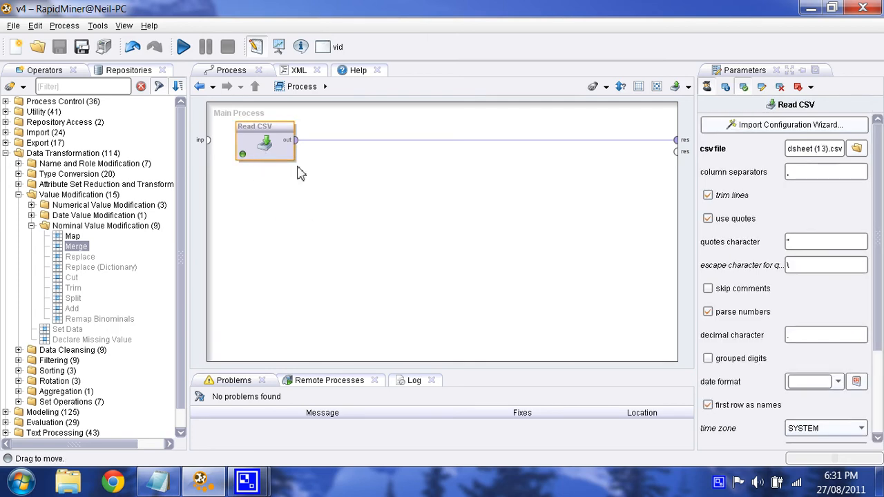
click(185, 48)
click(102, 86)
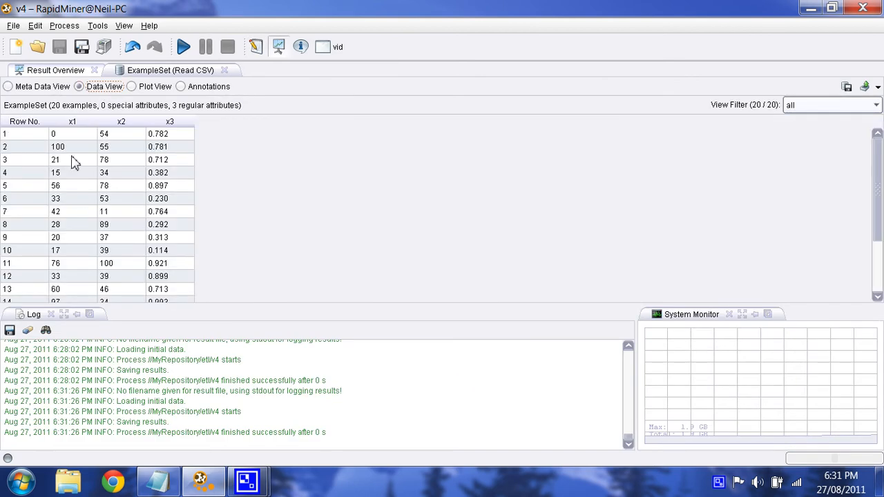
drag(96, 165, 88, 215)
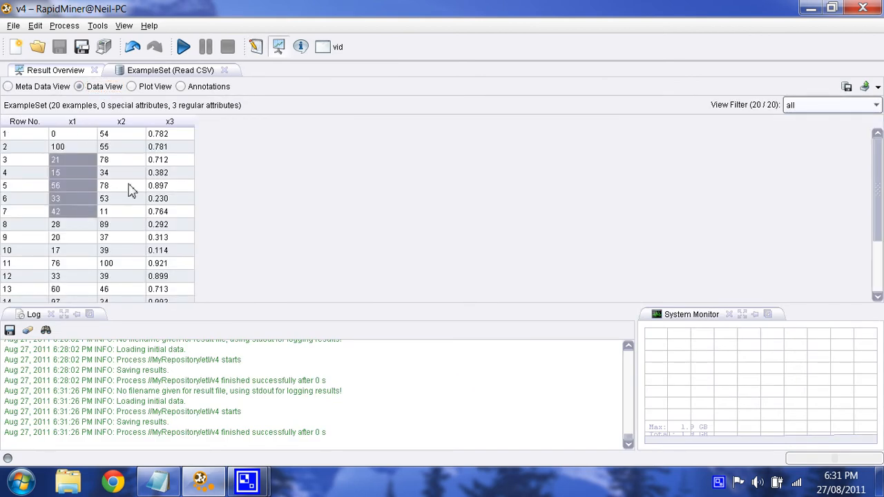
drag(130, 161, 129, 210)
drag(182, 161, 178, 211)
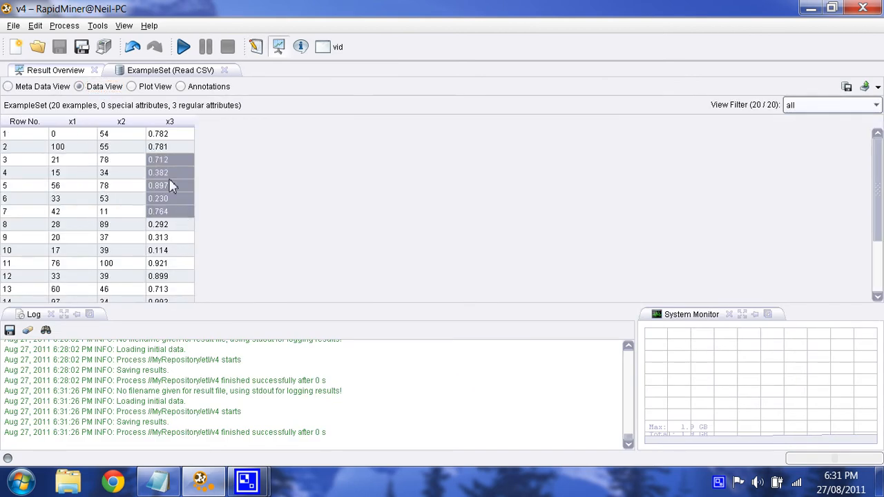
drag(173, 174, 174, 237)
click(174, 212)
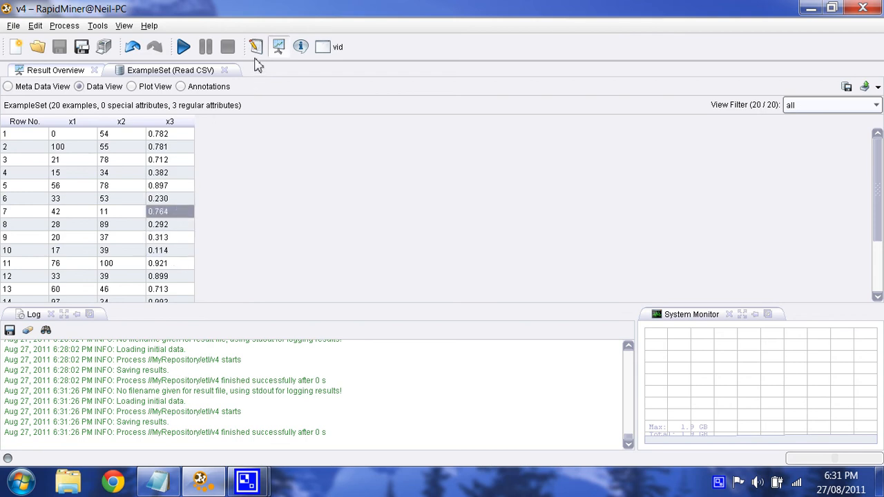
- Return to the process design, find the Generate Attributes operator and insert it between Read CSV and the process result
click(255, 47)
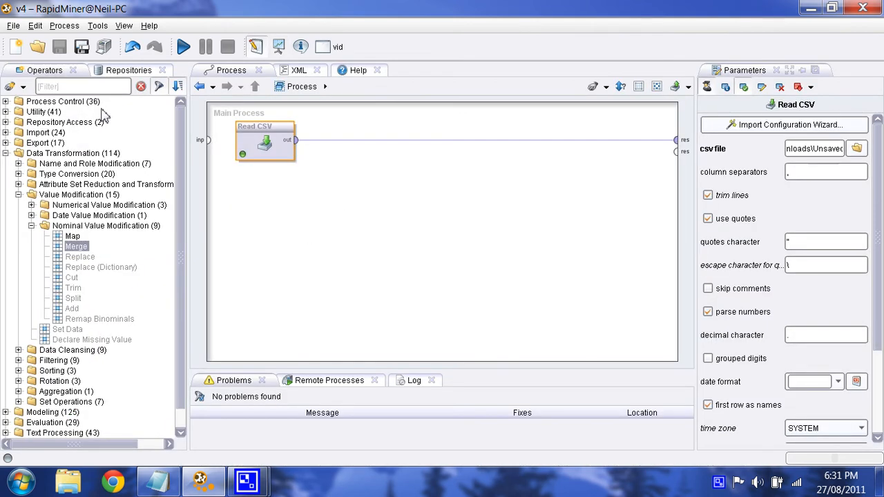
click(83, 87)
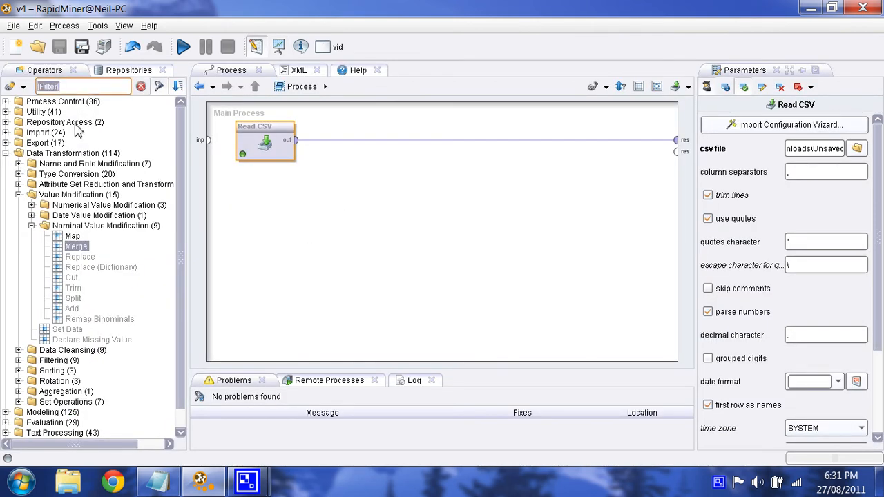
text(generate att)
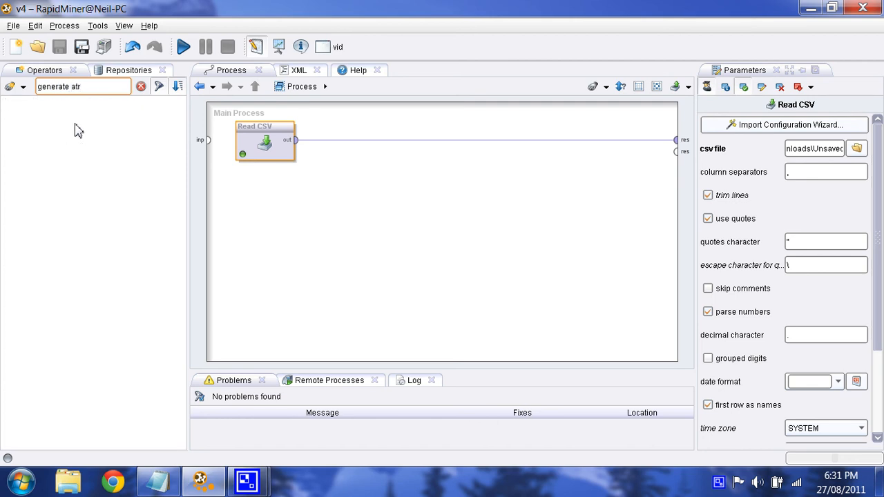
key(BackSpace)
text(t)
click(97, 134)
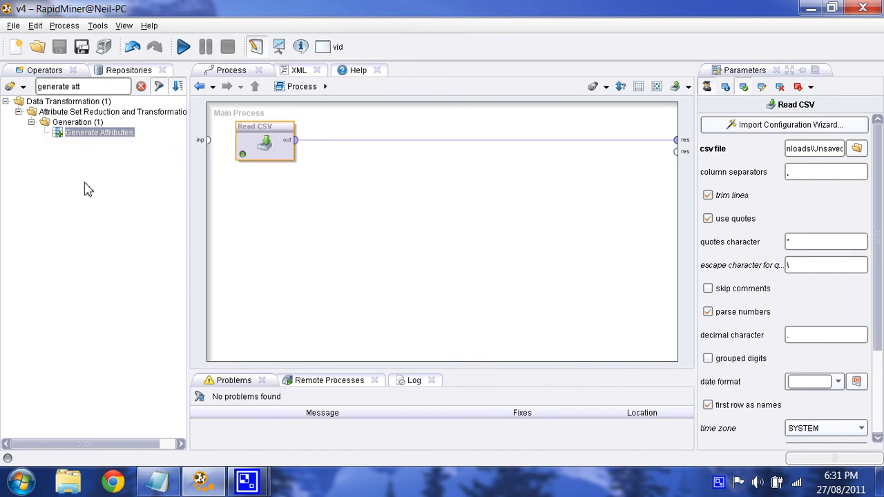
drag(107, 135, 402, 169)
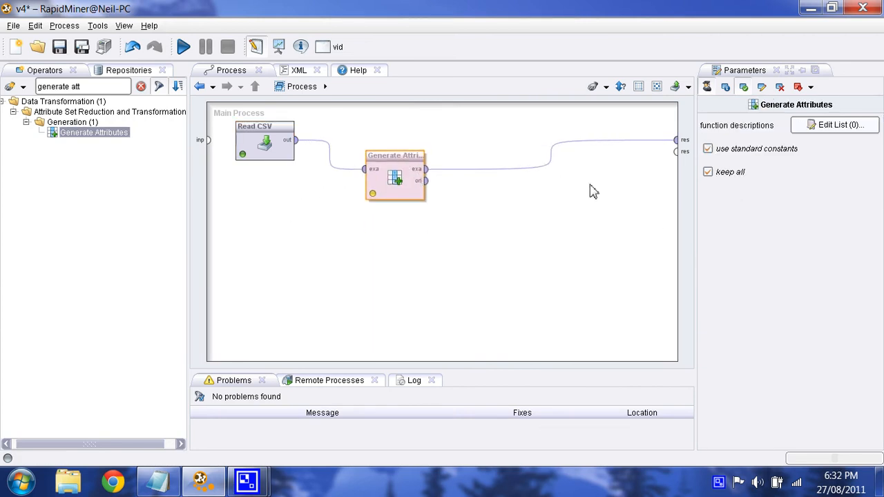
- Add a function description to Generate Attributes with attribute name log_x1 and expression log(x1)
click(830, 125)
click(425, 394)
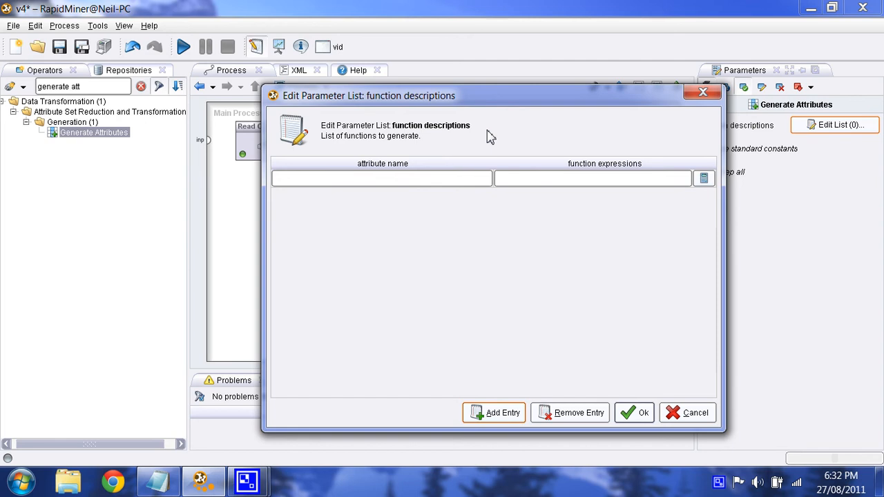
click(608, 183)
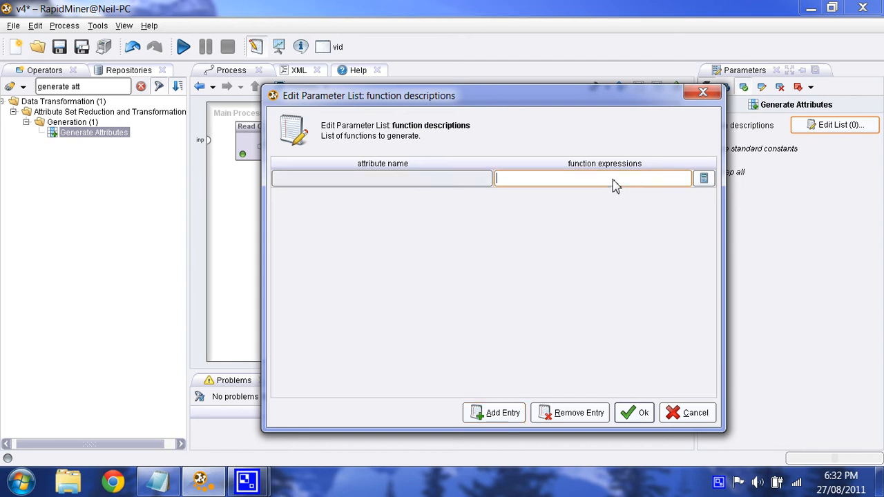
click(703, 179)
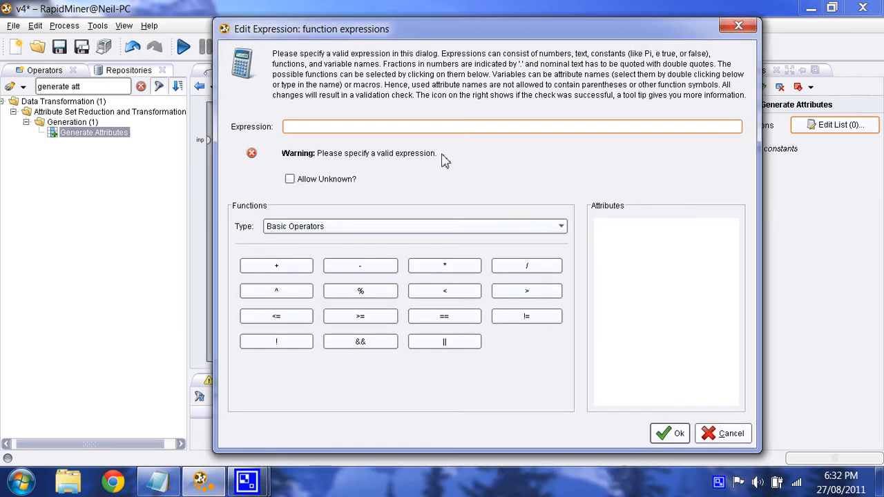
click(347, 228)
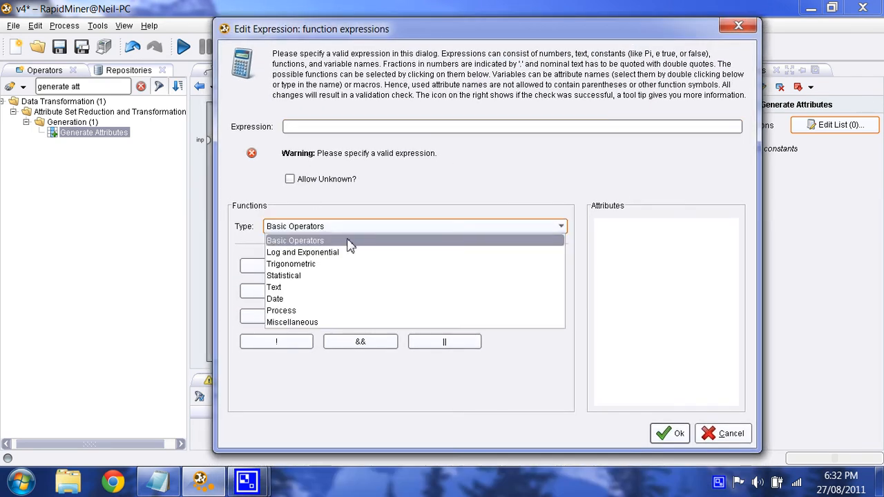
click(348, 253)
click(363, 267)
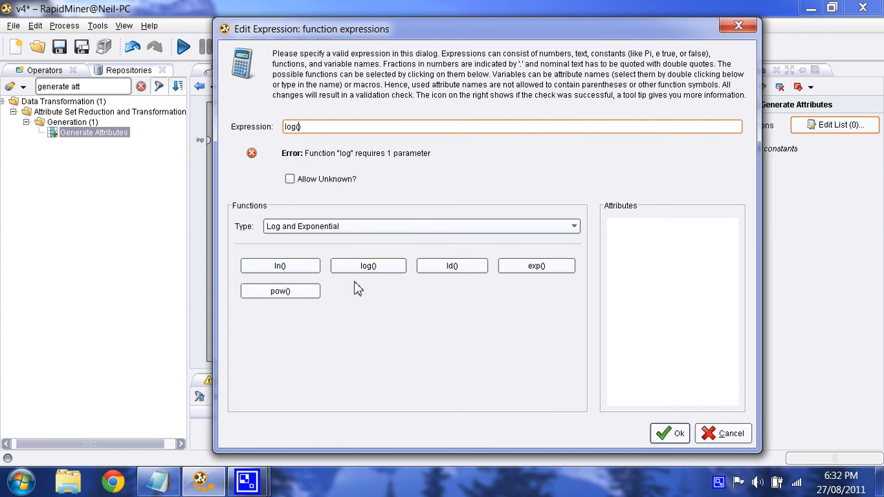
text(x1)
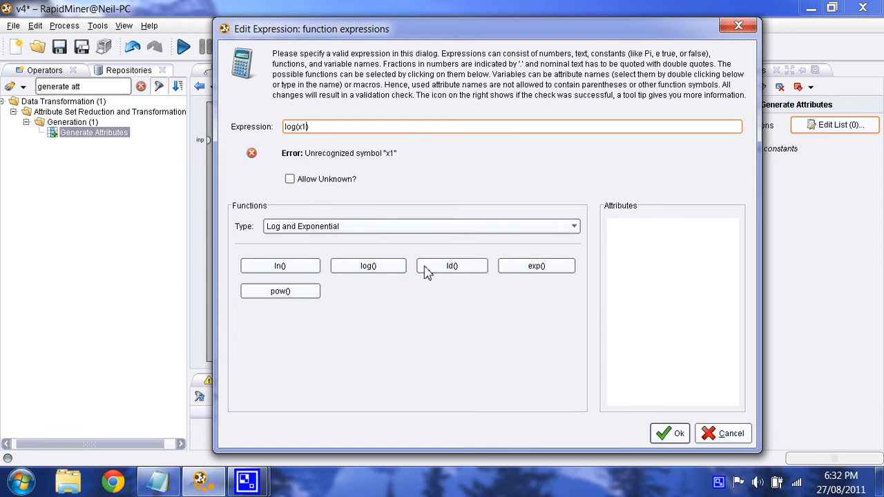
click(668, 433)
click(362, 181)
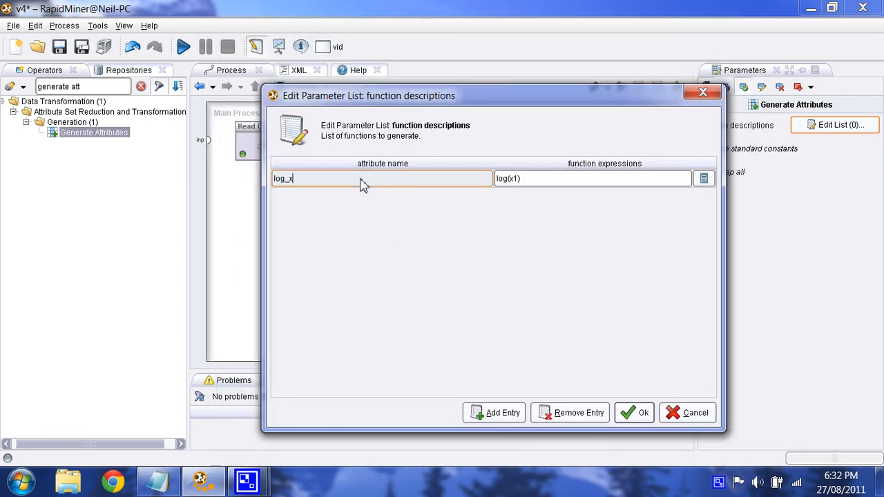
click(628, 413)
- Run the process and compare the x1 values with the generated log_x1 column in the data view
click(183, 47)
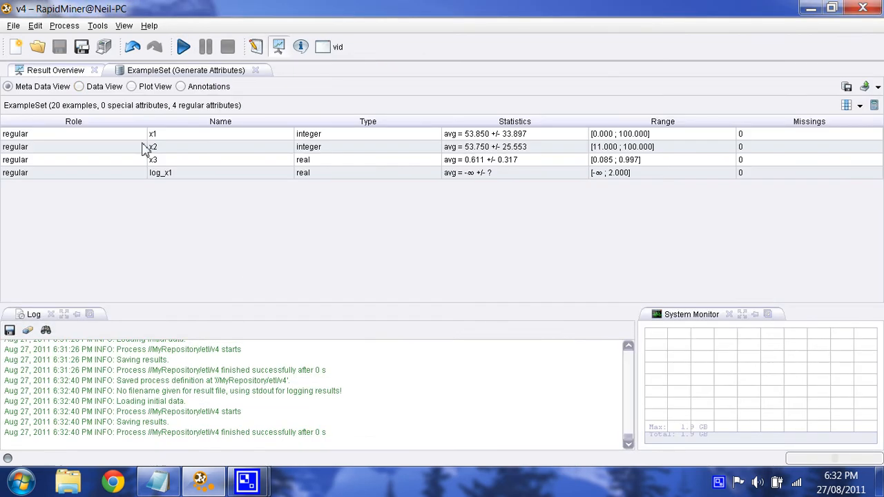
click(102, 87)
drag(66, 160, 214, 207)
click(219, 225)
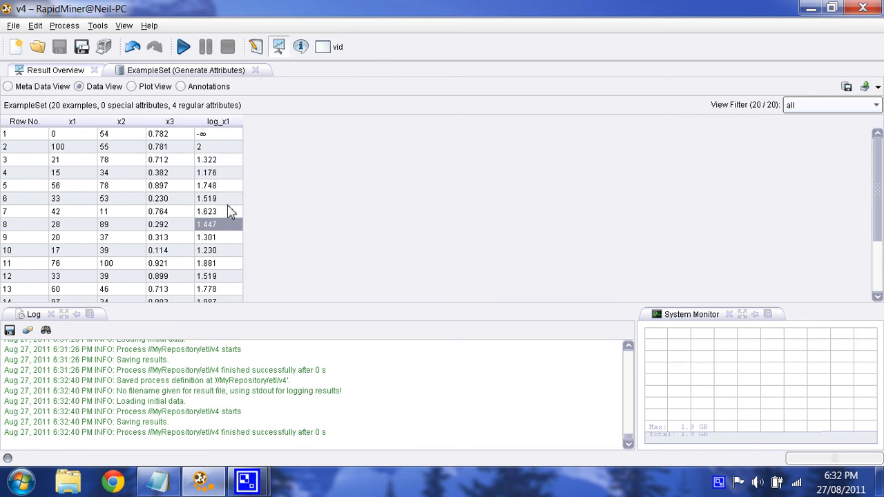
drag(68, 160, 69, 220)
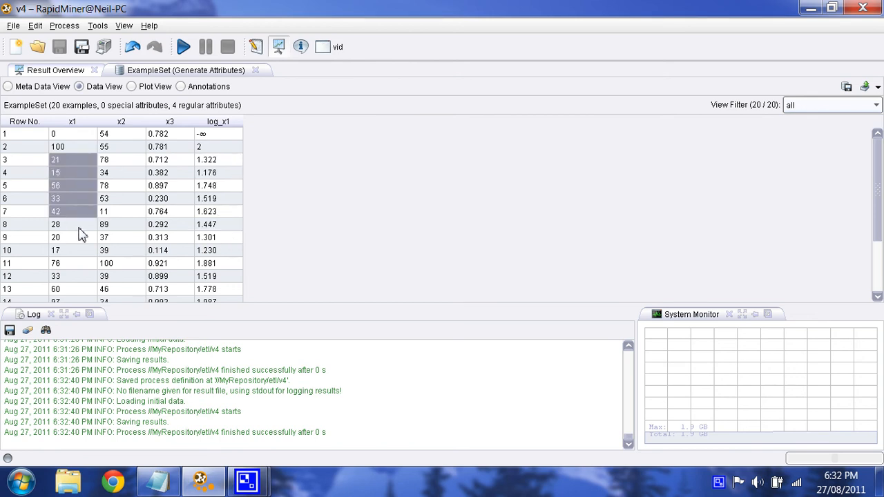
click(78, 228)
click(88, 134)
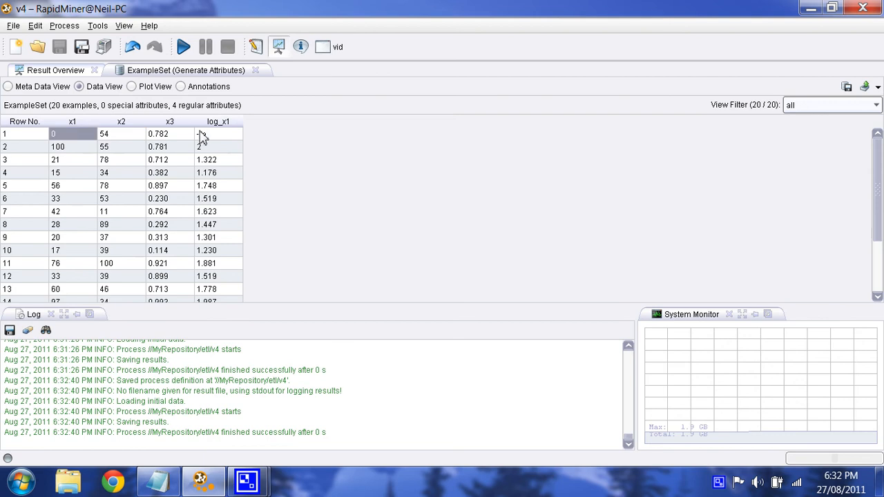
click(86, 147)
click(225, 147)
click(78, 146)
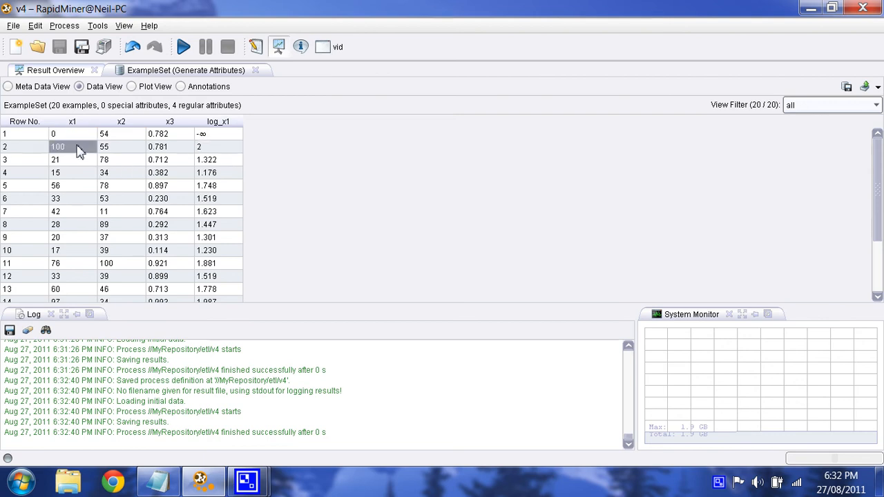
click(72, 199)
click(220, 147)
click(59, 150)
scroll(73, 241, down, 3)
scroll(73, 241, up, 3)
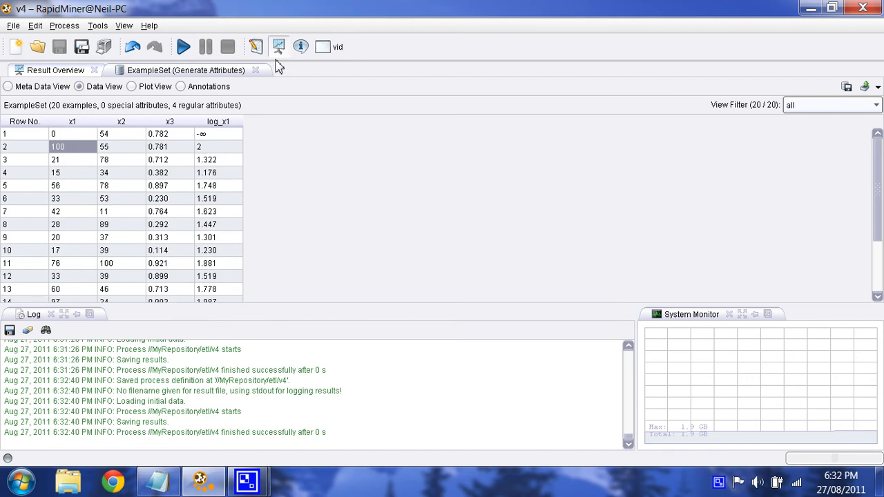
- Return to the process design and reopen the function descriptions list of Generate Attributes
click(255, 46)
click(832, 125)
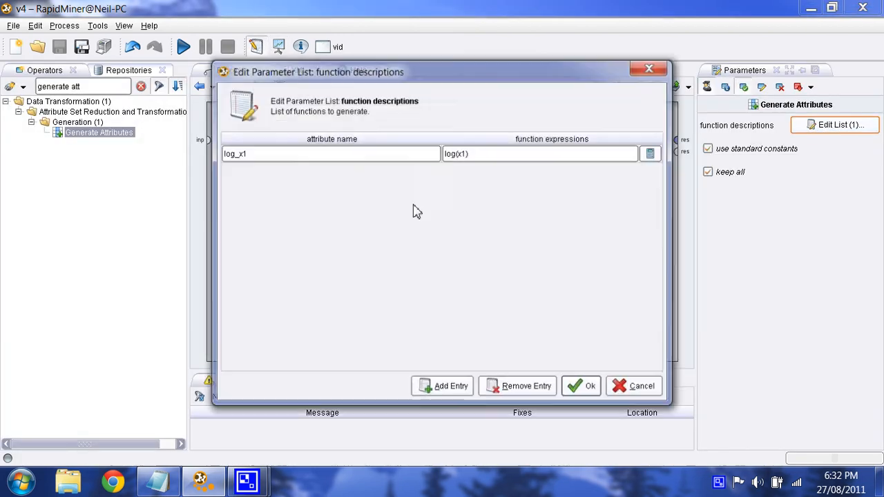
click(651, 154)
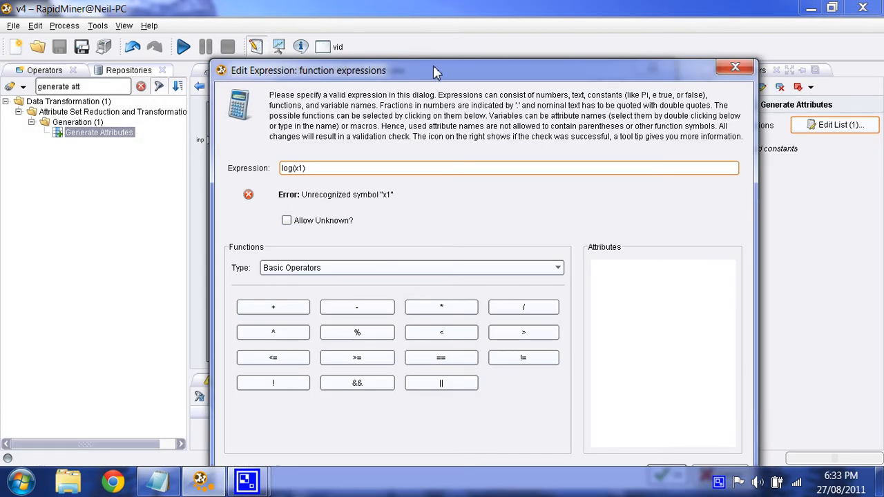
drag(435, 72, 437, 34)
click(724, 434)
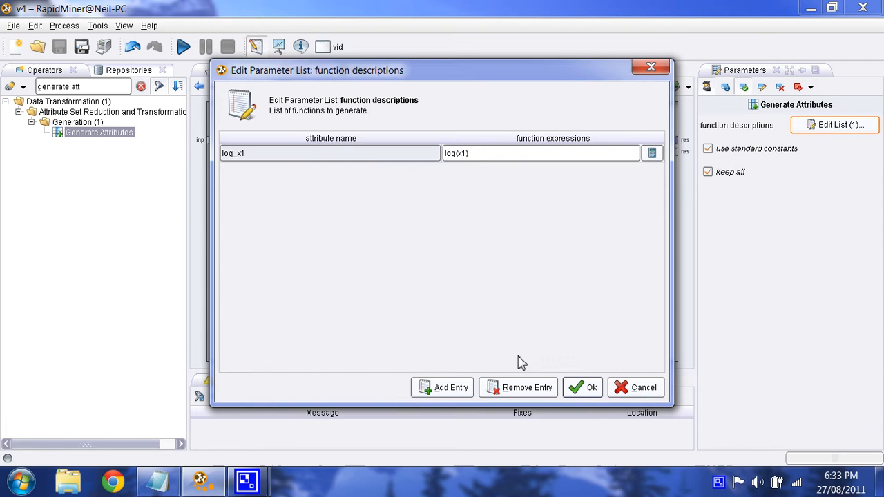
- Add a second function description with attribute name product_x1_x2 and expression x1*x2
click(458, 388)
click(653, 173)
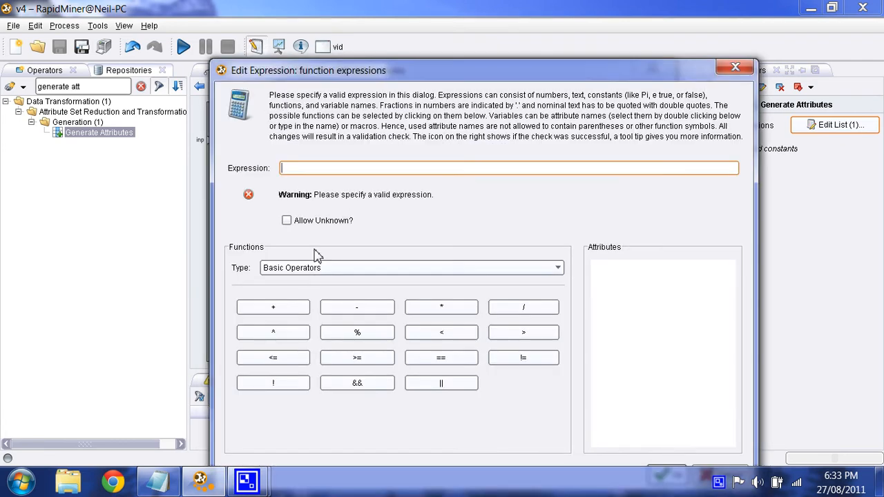
text(x1)
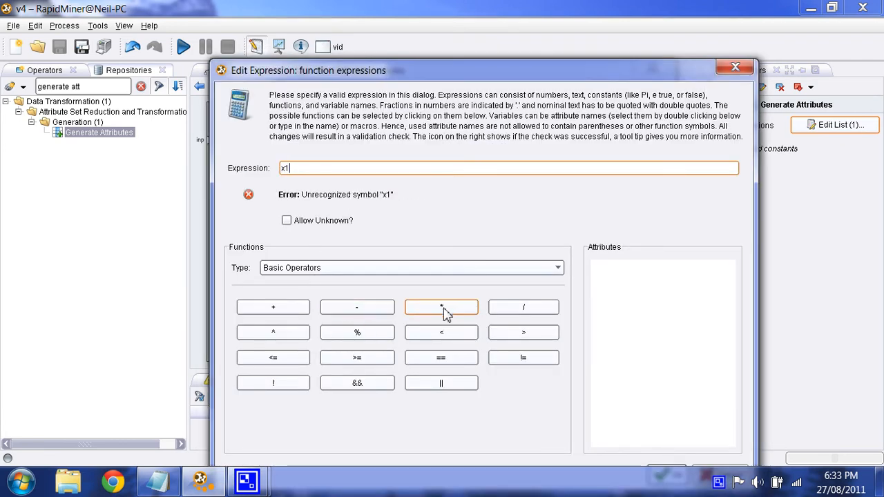
click(442, 308)
text(x2)
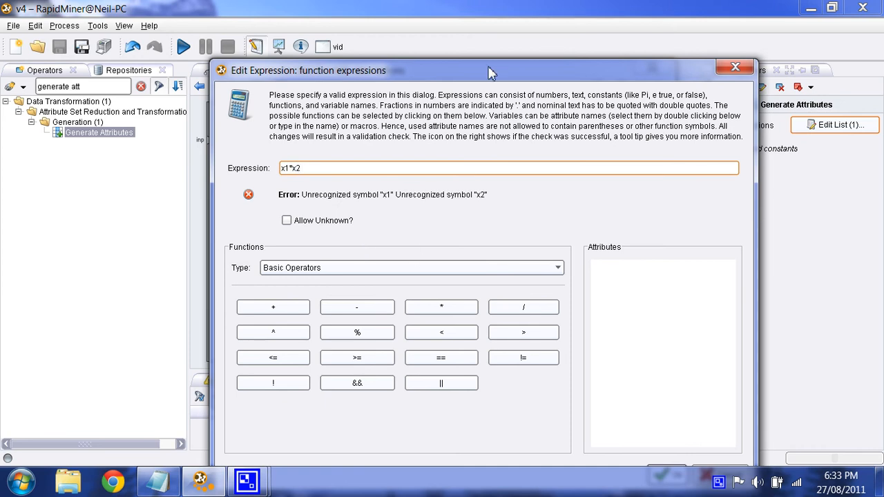
drag(490, 71, 469, 26)
click(636, 421)
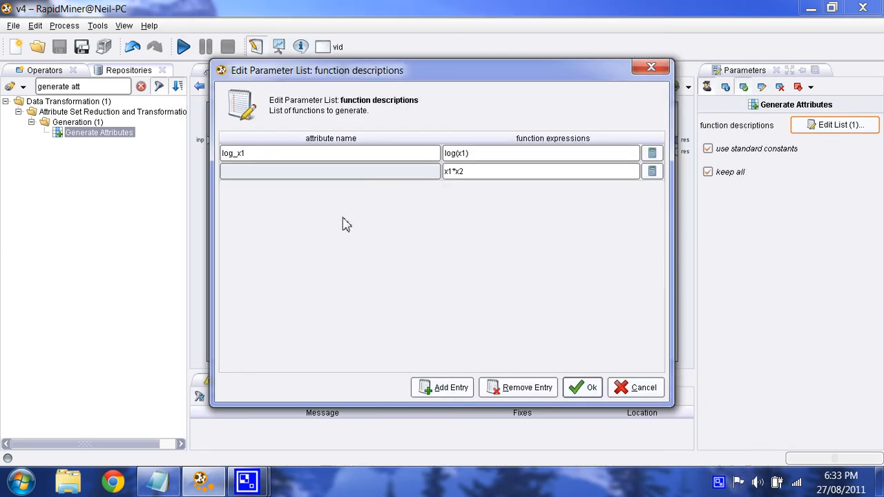
click(354, 181)
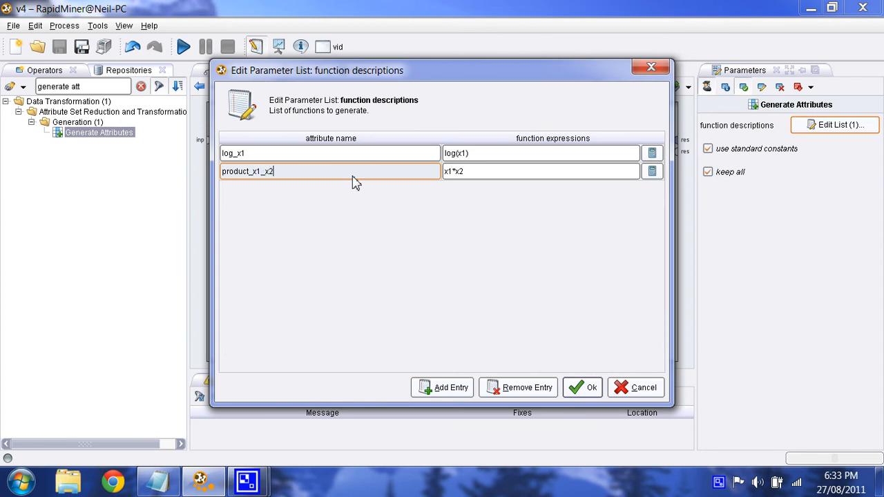
- Add a third entry to the function descriptions list and open its expression editor
click(429, 388)
click(634, 191)
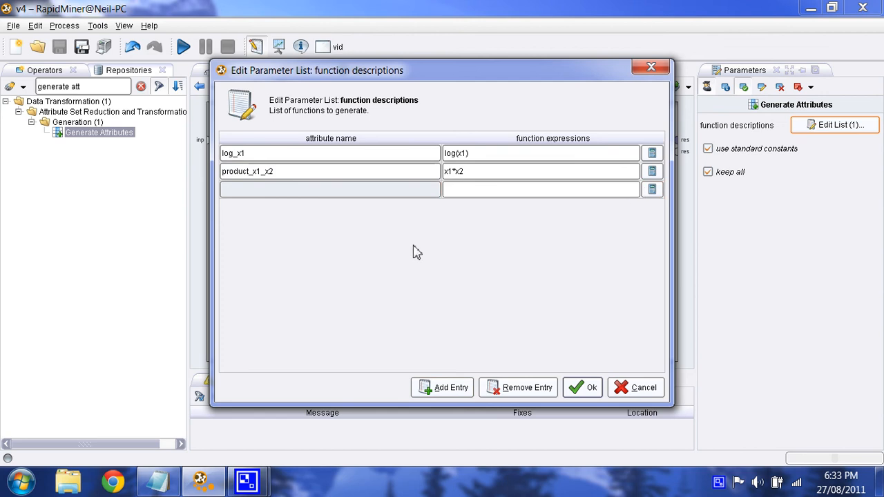
click(652, 189)
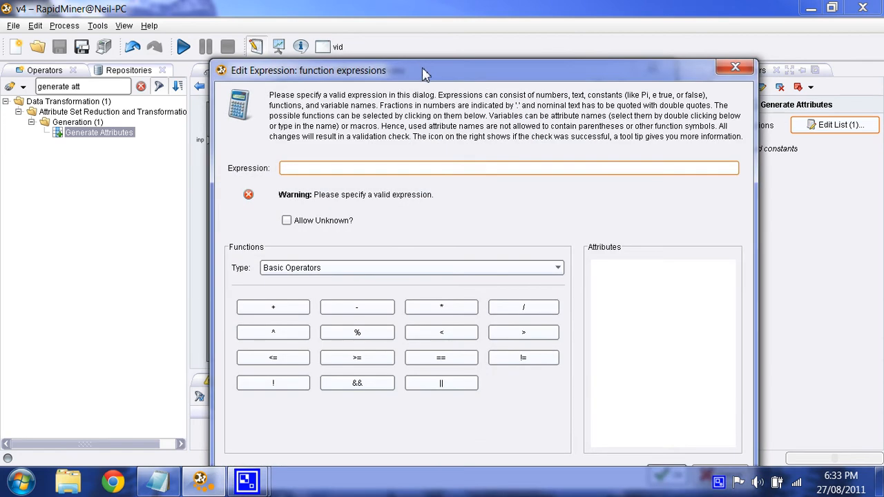
drag(423, 70, 407, 25)
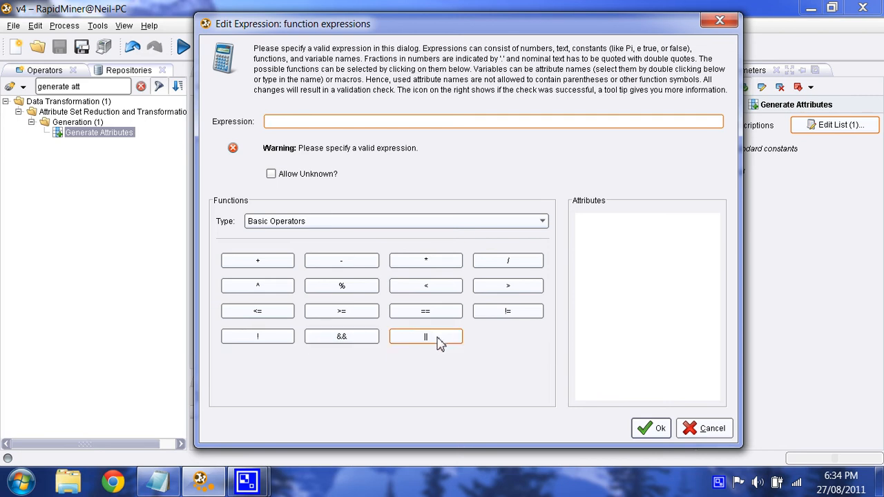
- Browse the Log and Exponential and the Trigonometric function groups available for the expression
click(316, 229)
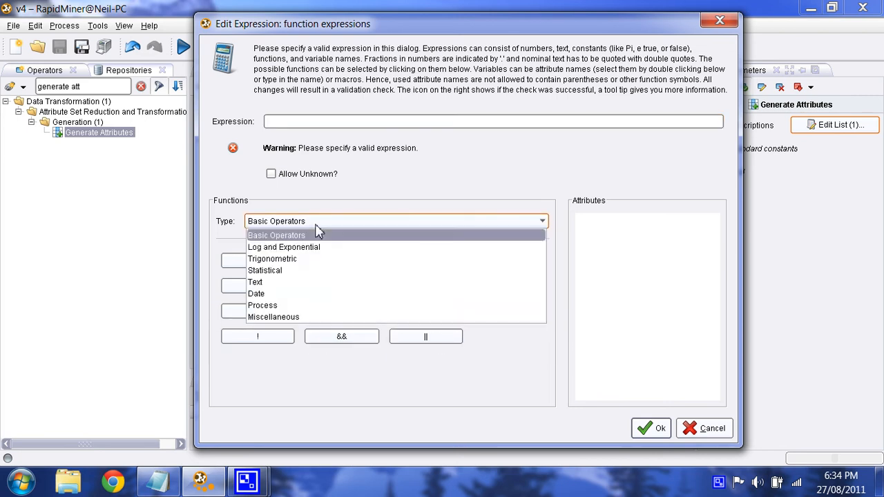
click(319, 240)
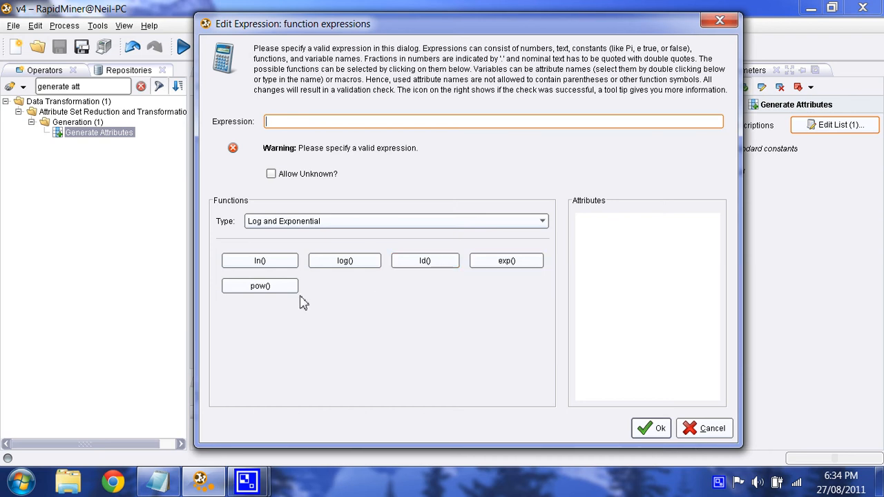
click(333, 223)
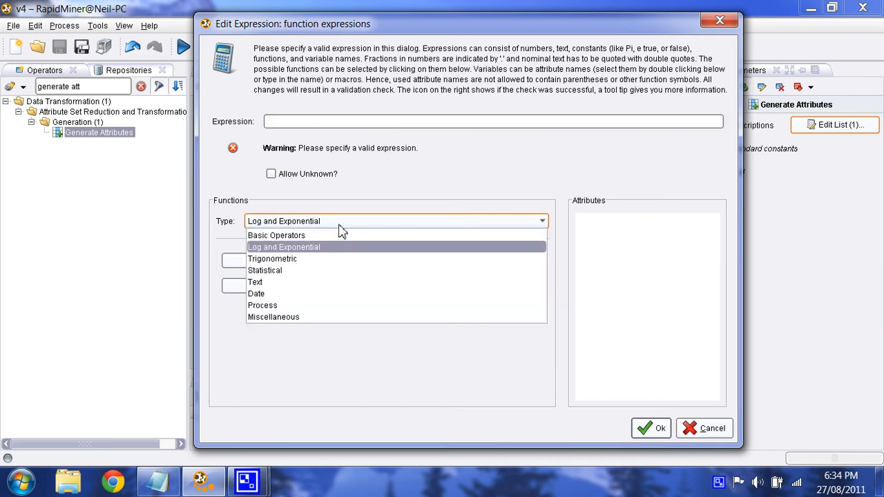
click(325, 260)
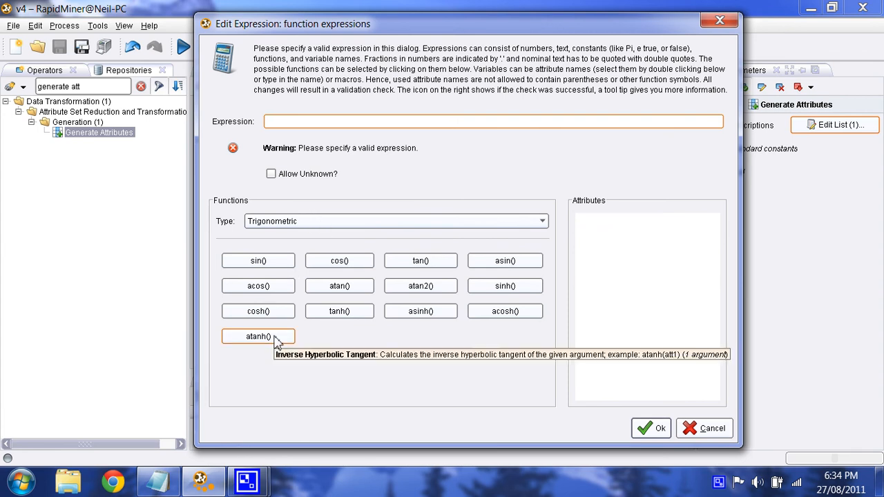
- Build the expression round(x3) from the Statistical functions and accept it for the third entry
click(316, 222)
click(301, 271)
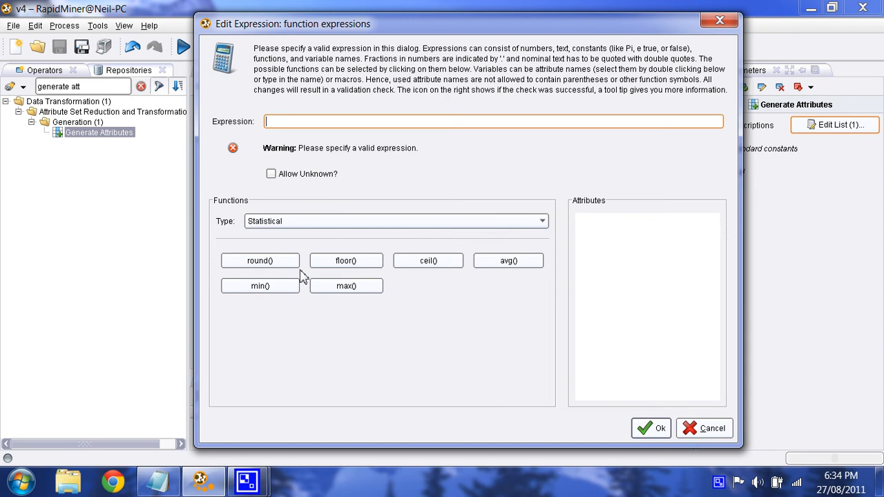
click(322, 221)
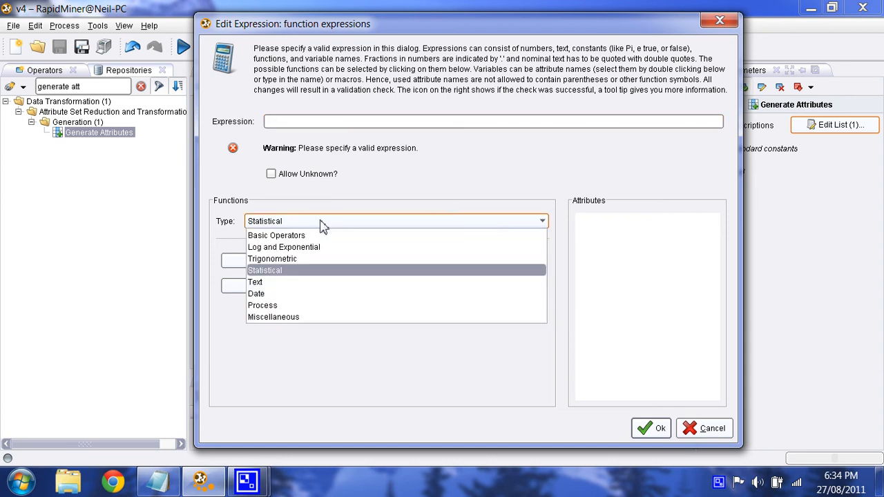
click(322, 227)
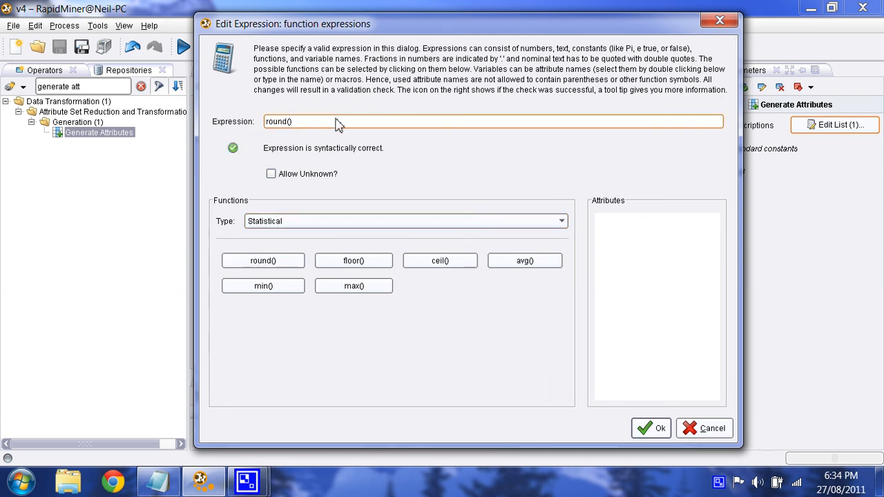
text(x3)
click(648, 429)
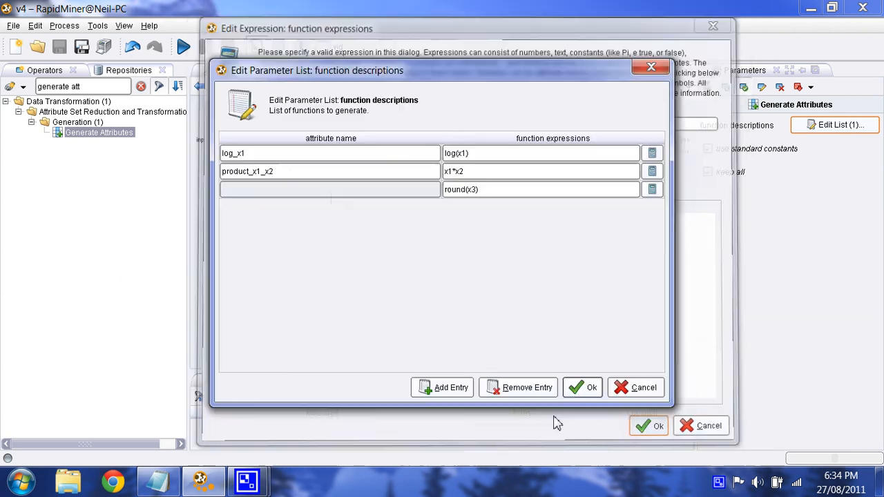
- Name the third attribute round_x3 and confirm the function descriptions list
click(316, 198)
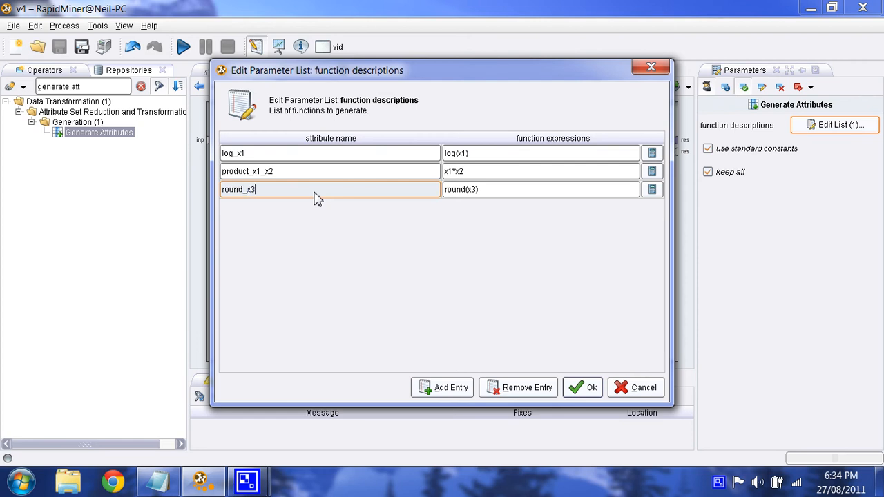
click(312, 172)
click(310, 190)
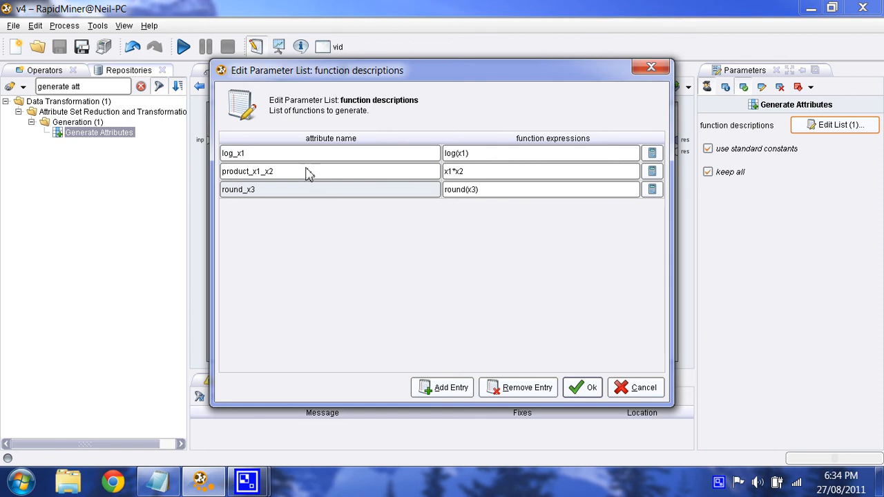
click(582, 389)
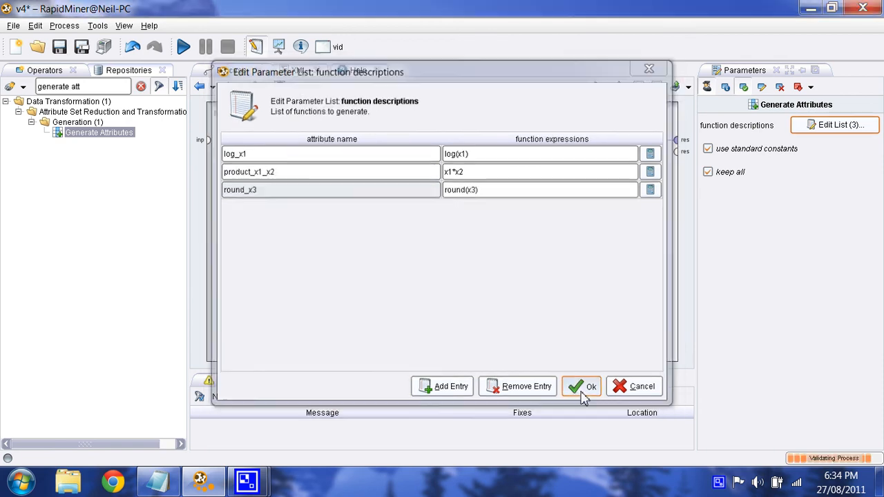
- Run the process and compare the x3 values with the generated round_x3 column in the data view
click(183, 46)
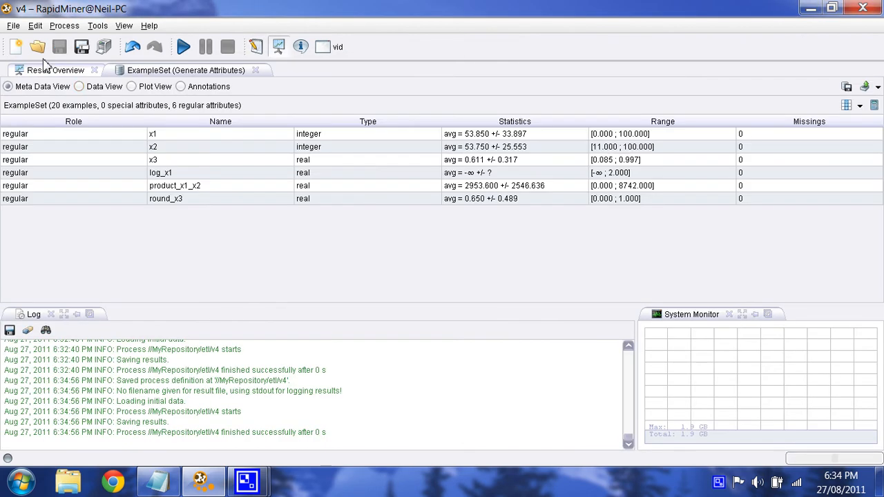
click(110, 88)
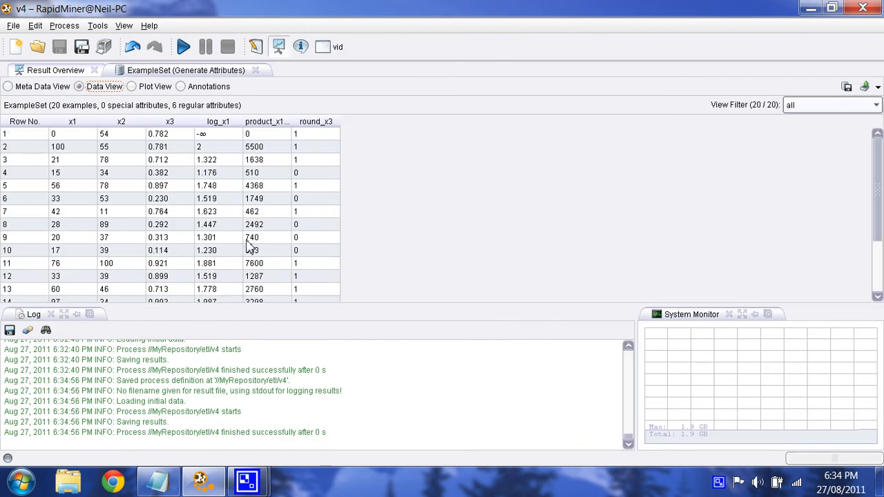
click(325, 210)
click(324, 148)
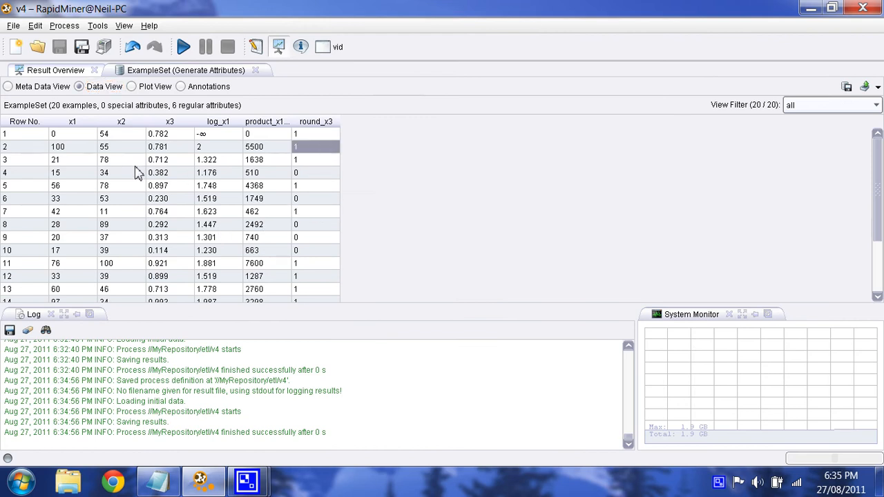
drag(174, 136, 174, 159)
click(167, 199)
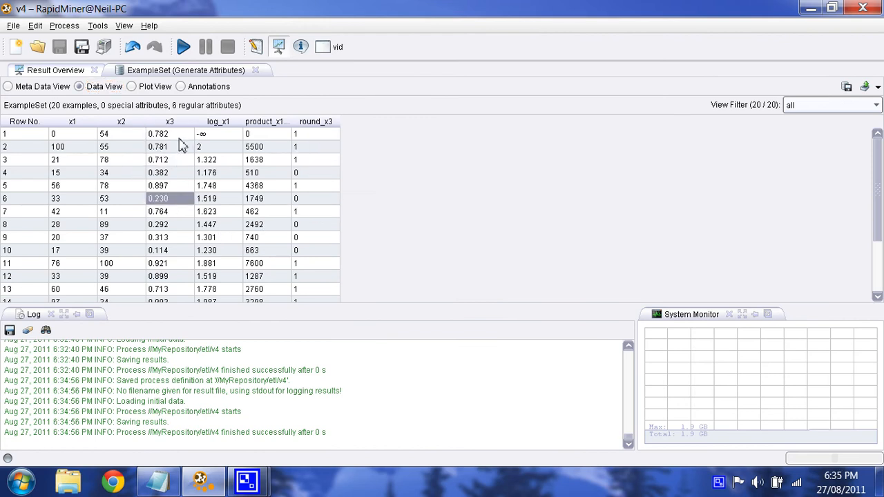
click(178, 138)
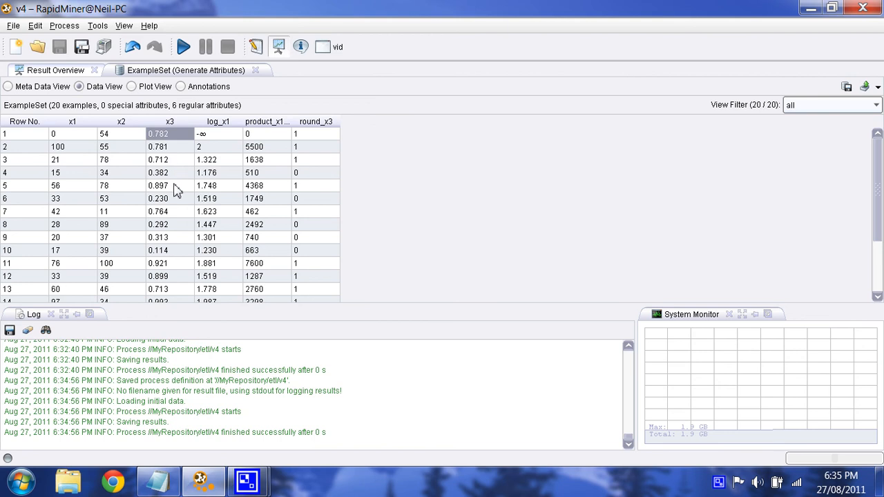
drag(311, 137, 311, 153)
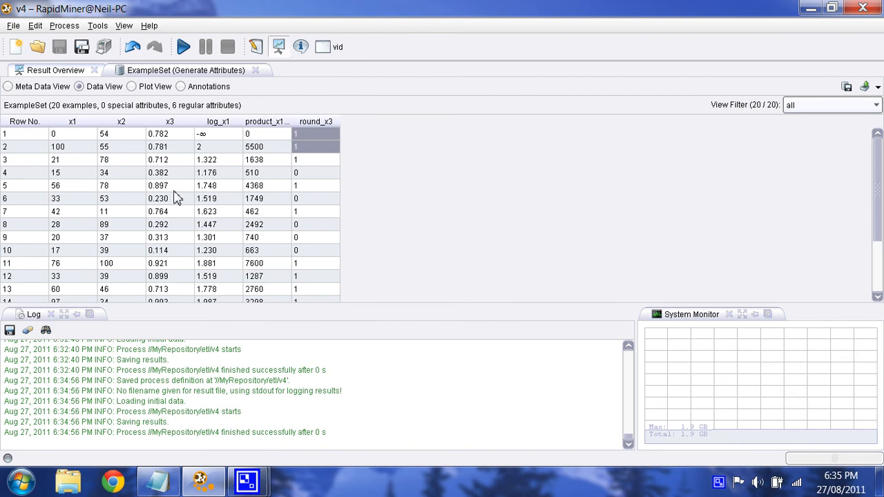
- Check the product_x1_x2 value in row 2 against that row's x1 and x2 values
click(77, 150)
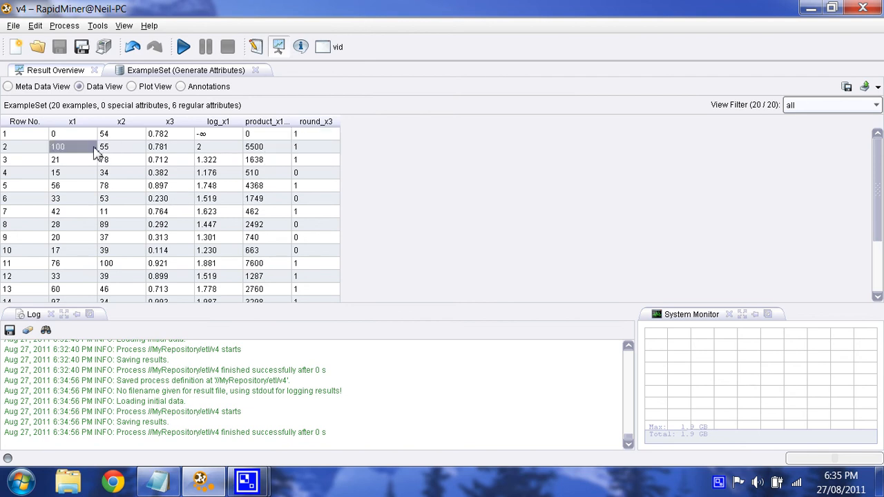
click(138, 152)
click(273, 155)
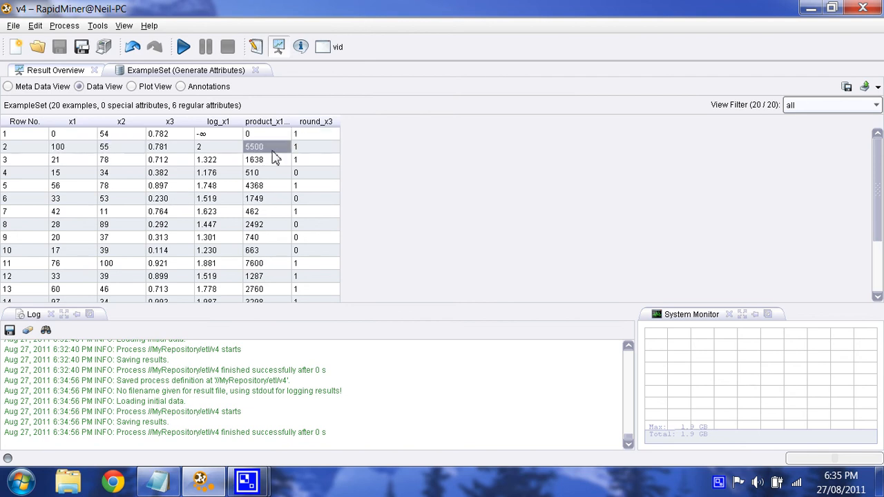
- Return to the process design and open the round_x3 expression of Generate Attributes in the expression editor
click(255, 47)
click(836, 124)
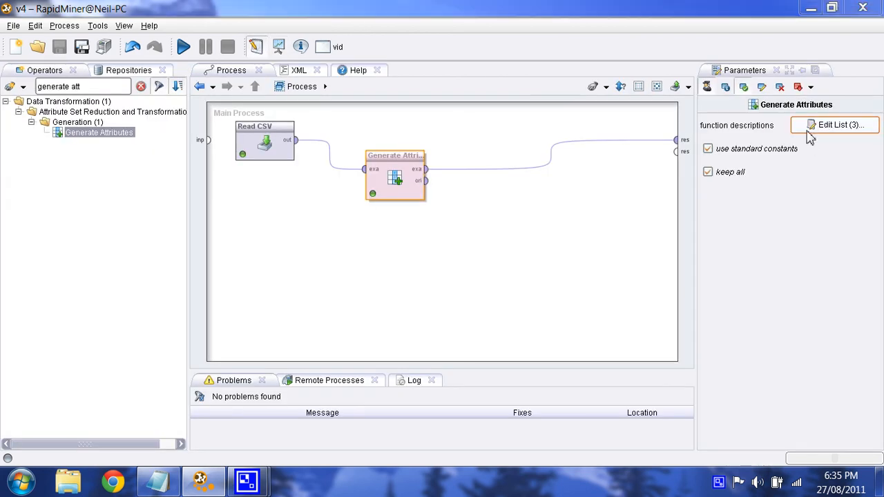
click(652, 189)
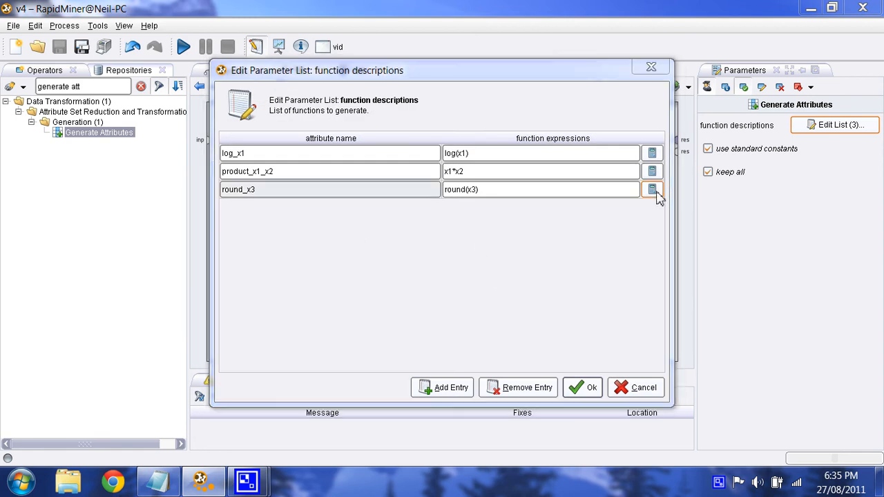
drag(415, 63, 400, 19)
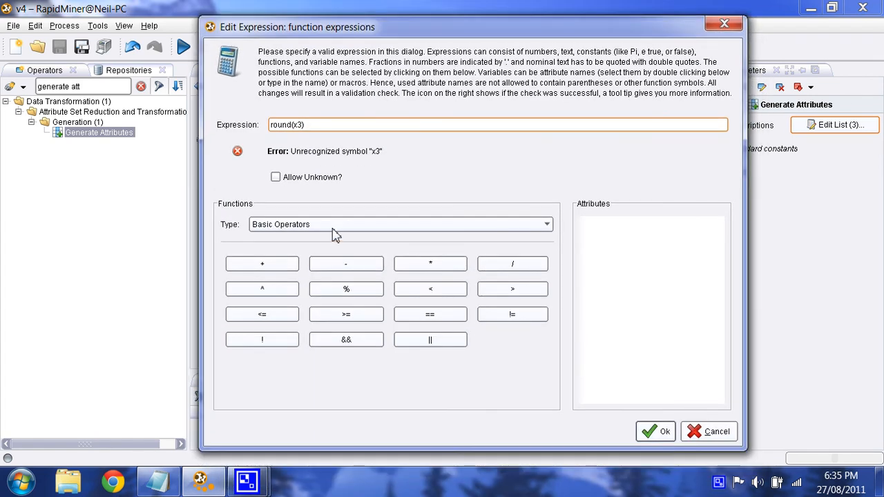
- Examine the Text, Date, Process and Miscellaneous function groups, and leave the expression editor and function list without changes
click(334, 225)
click(311, 288)
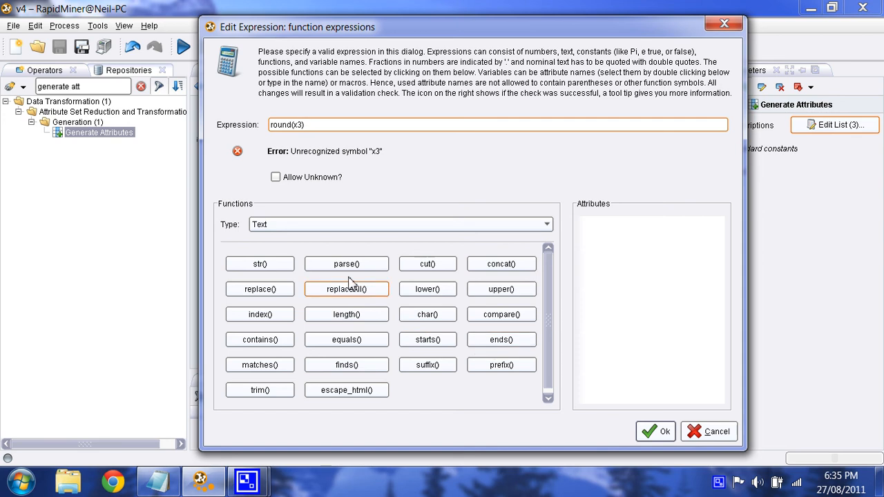
click(338, 233)
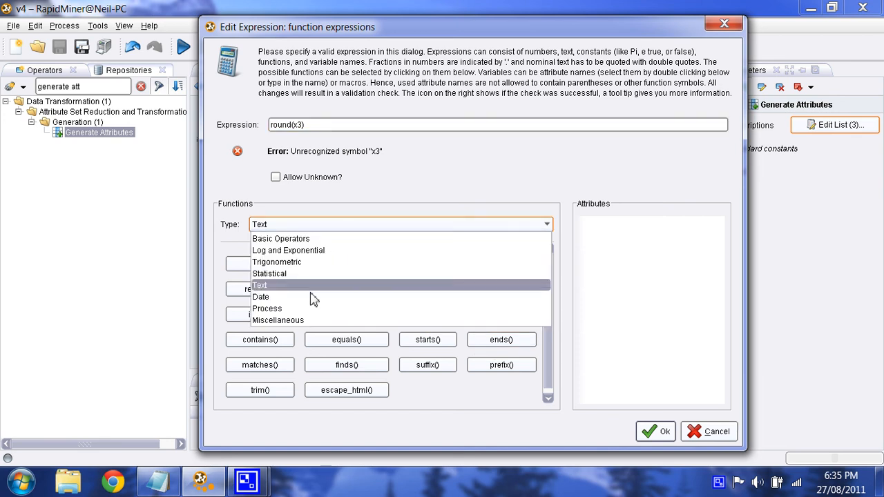
click(312, 296)
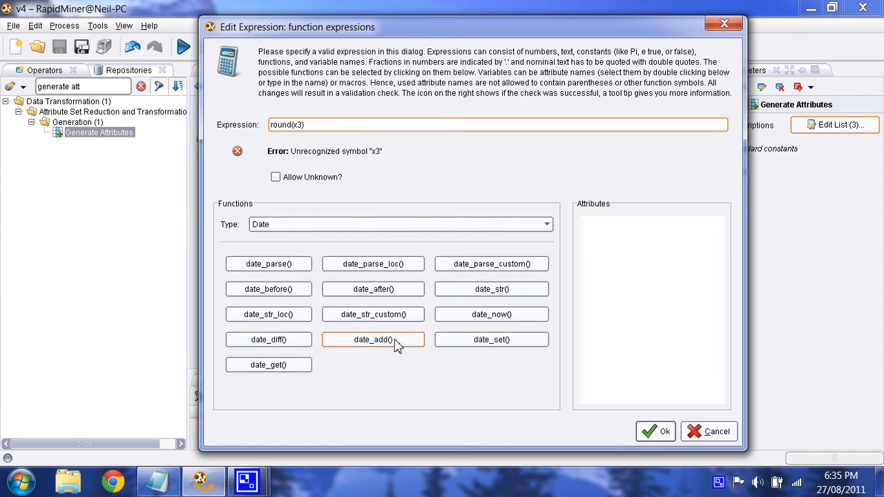
click(410, 223)
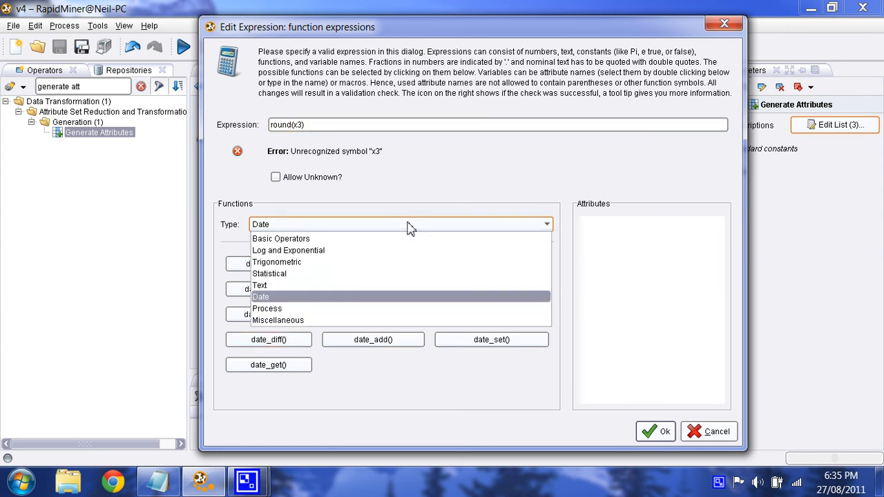
click(349, 309)
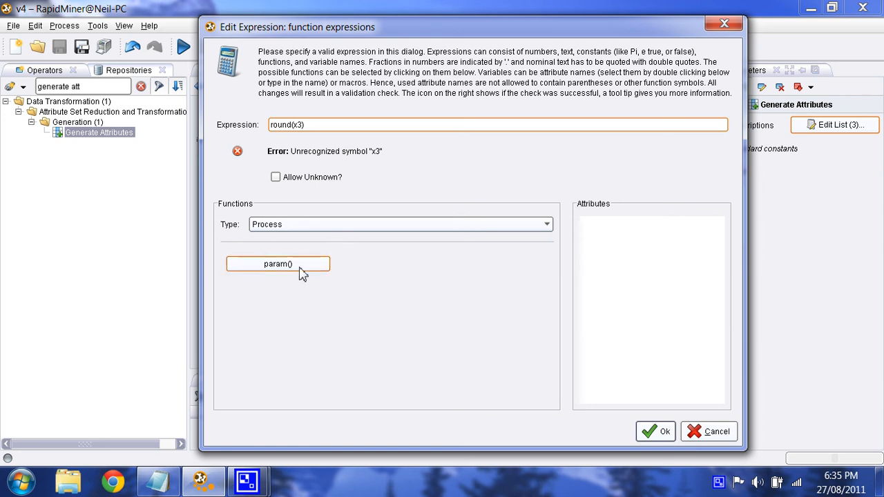
click(354, 230)
click(319, 324)
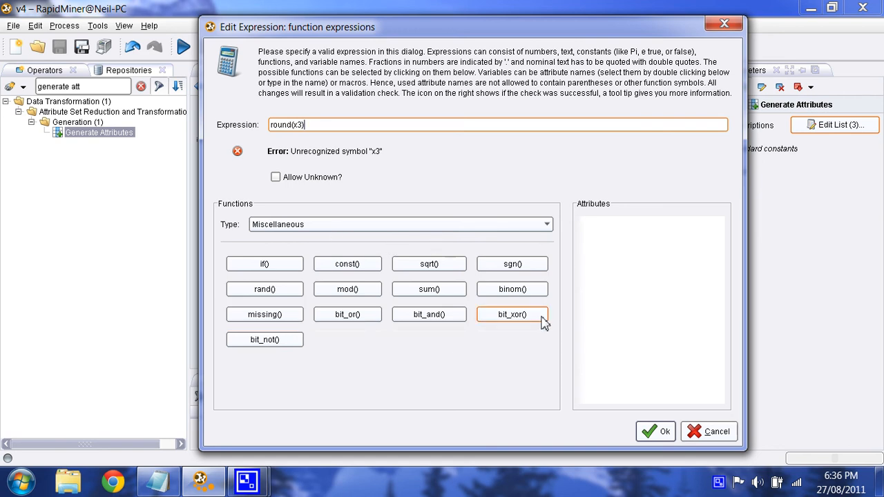
click(718, 431)
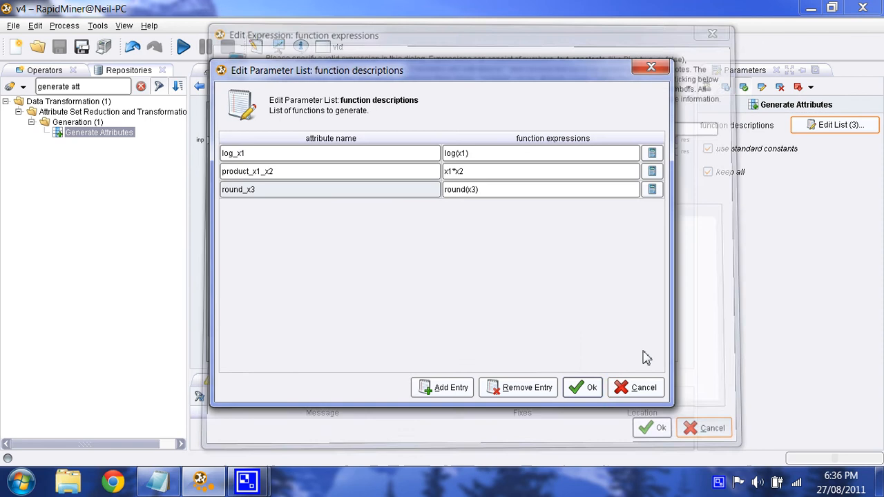
click(627, 388)
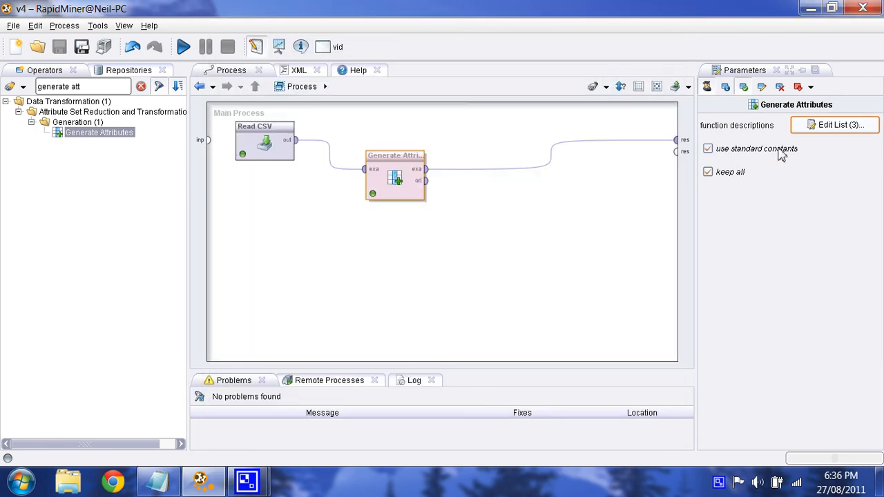
- Read the descriptions of the use standard constants and keep all options of Generate Attributes
mouse_move(781, 153)
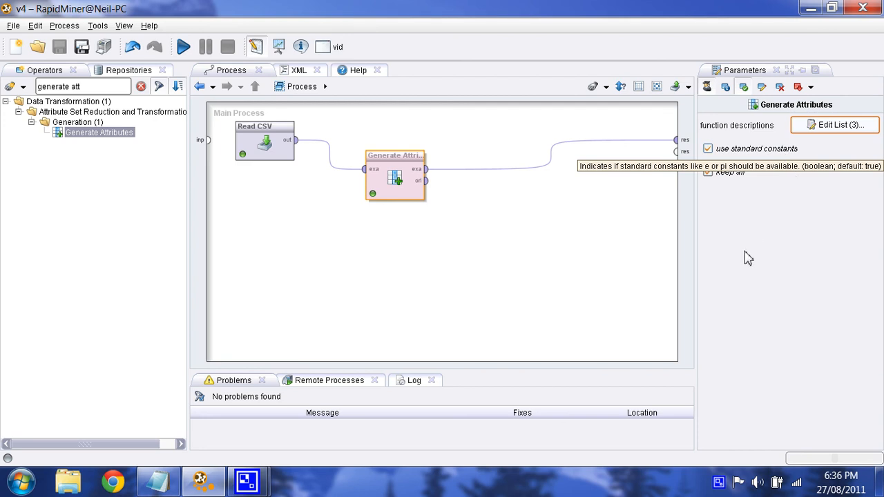
mouse_move(728, 177)
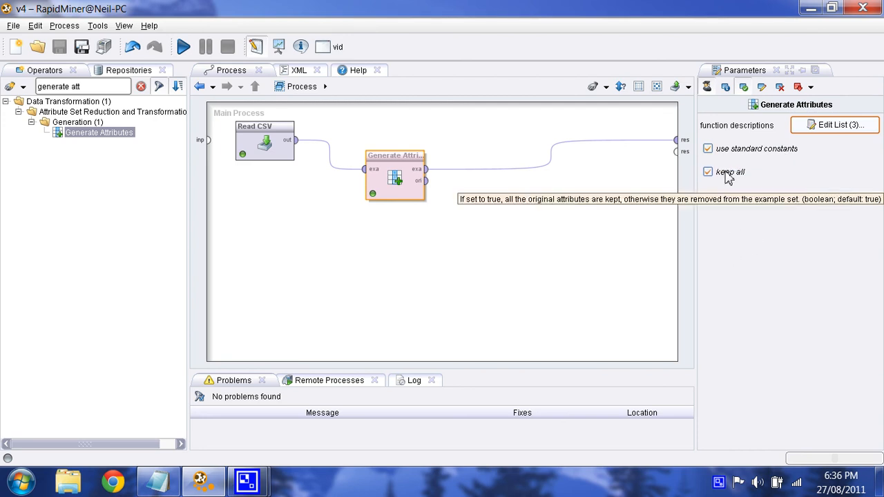
- Run the process, check the generated attributes in the result's data table, and return to the process design
click(184, 47)
click(90, 87)
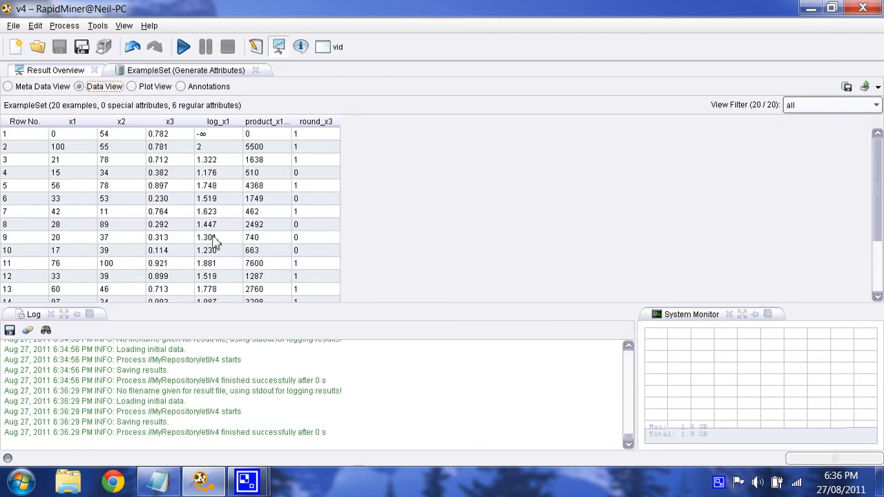
click(256, 46)
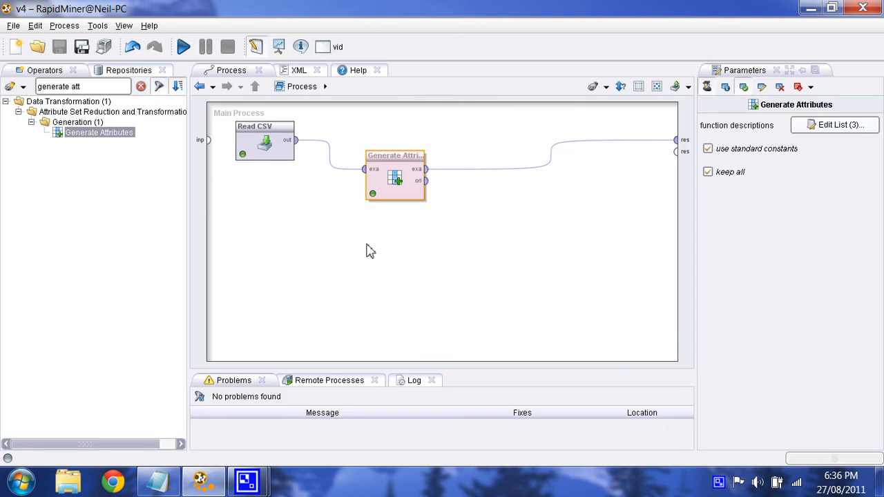
click(286, 255)
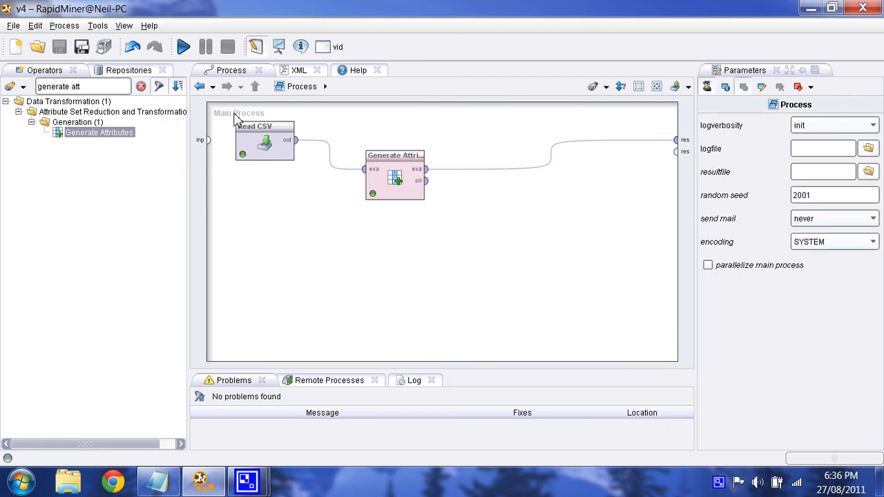
click(386, 181)
click(221, 245)
- Search the operators for "abs" and replace Generate Attributes with Generate Absolutes between Read CSV and the process result
click(142, 86)
text(abs)
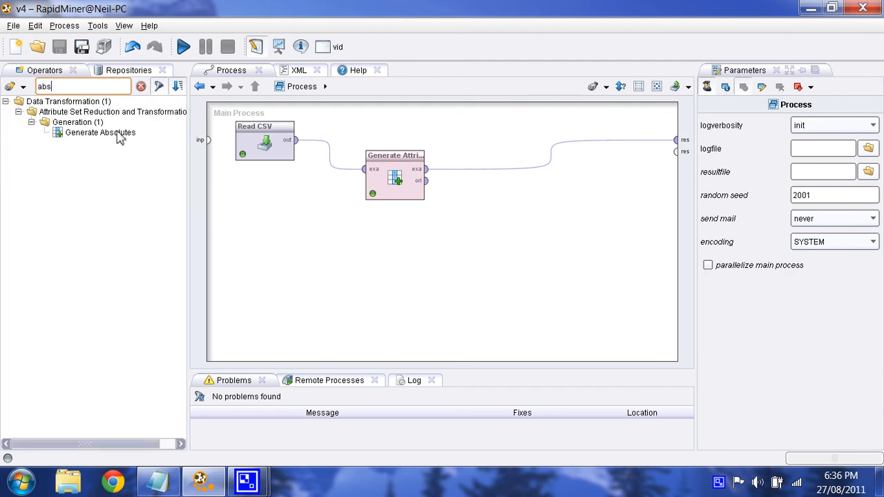
click(117, 133)
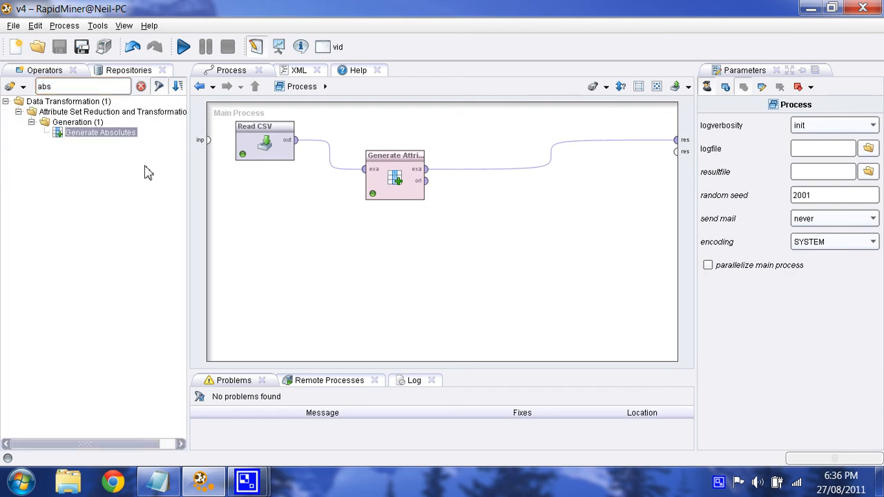
click(392, 180)
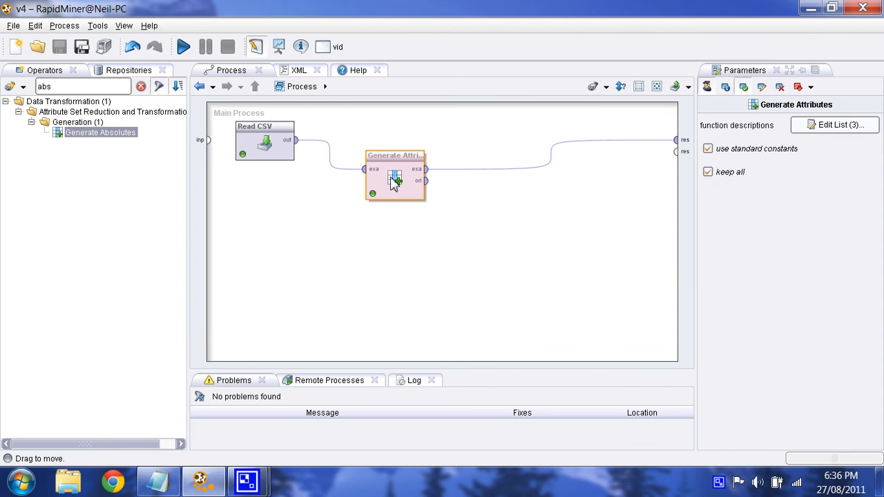
key(Delete)
drag(104, 142, 394, 168)
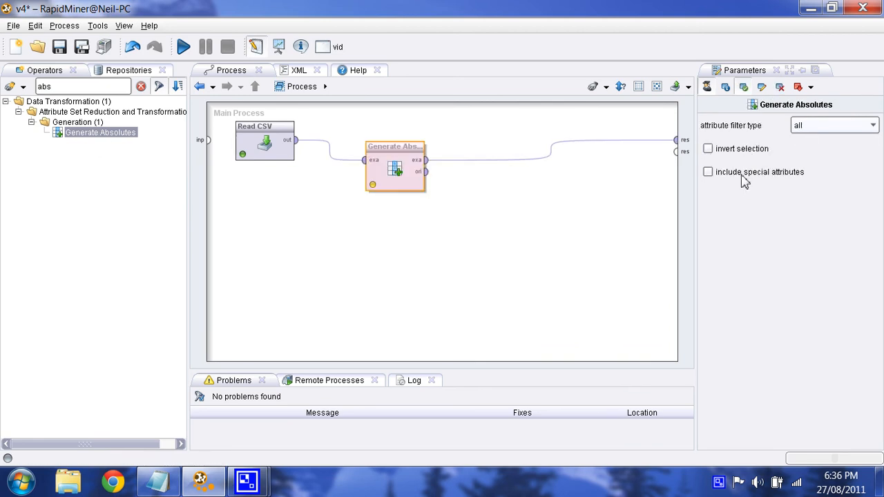
- Run the process and examine the x1, x2 and x3 values in the Generate Absolutes data table
click(184, 46)
click(89, 90)
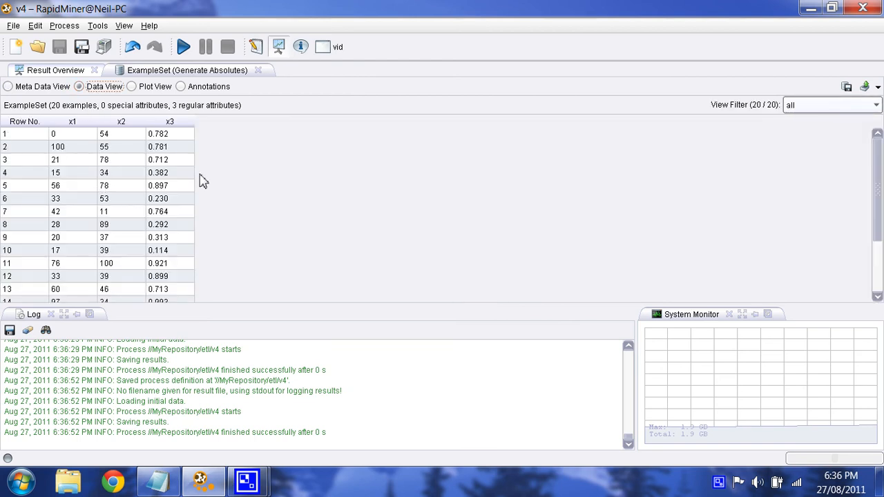
drag(76, 184, 80, 200)
click(127, 177)
drag(177, 162, 177, 201)
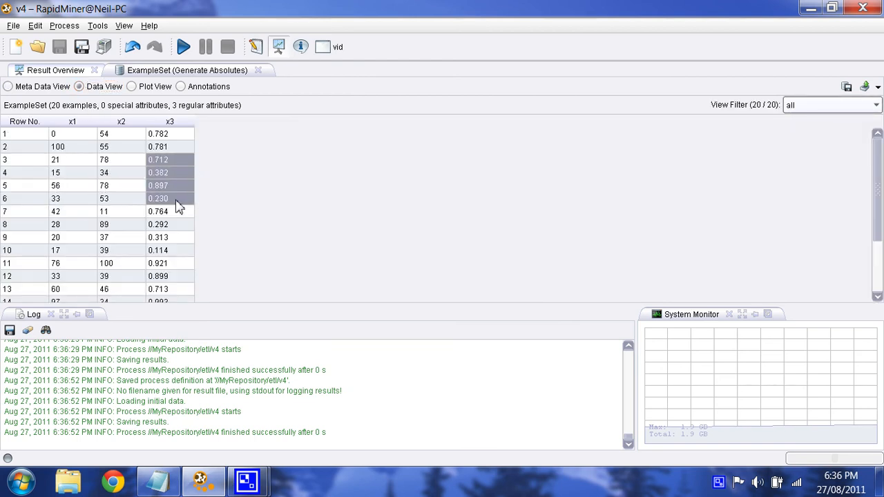
click(174, 220)
drag(102, 163, 125, 200)
click(131, 211)
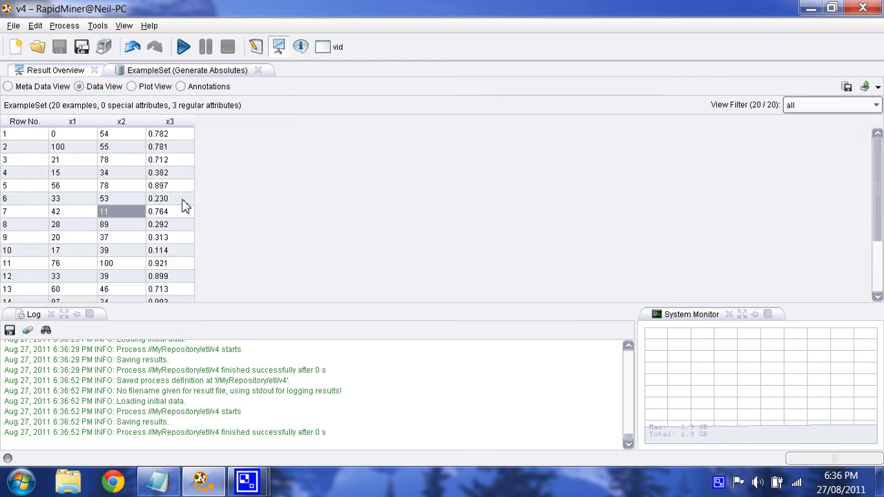
click(184, 200)
- Back in the process design, make room before Generate Absolutes and insert a Generate Attributes operator between it and Read CSV
click(256, 46)
drag(391, 154, 477, 134)
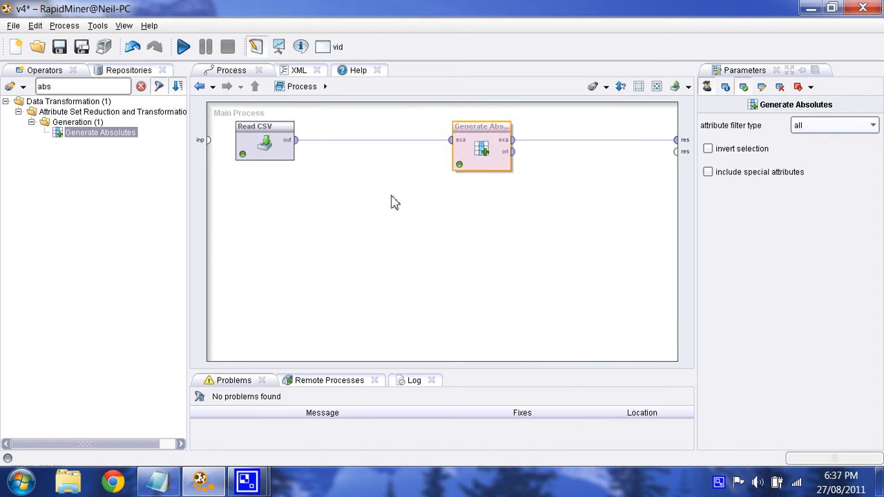
click(141, 86)
text(gene)
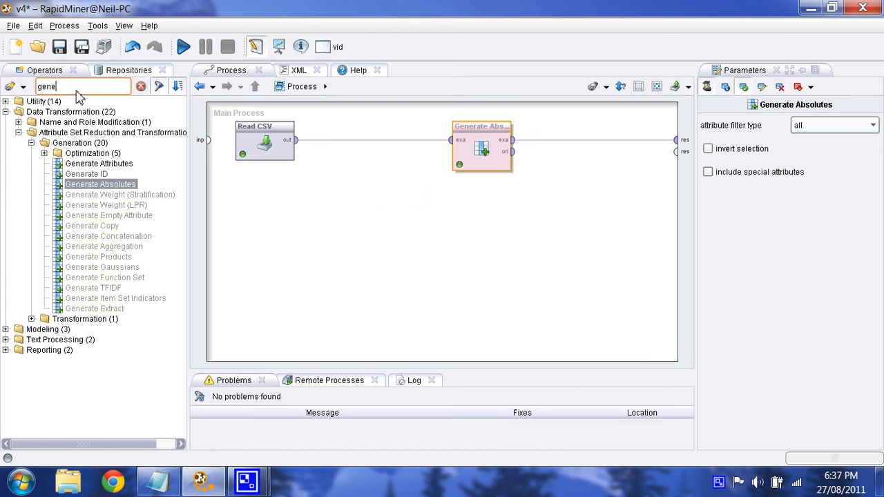
text(rate att)
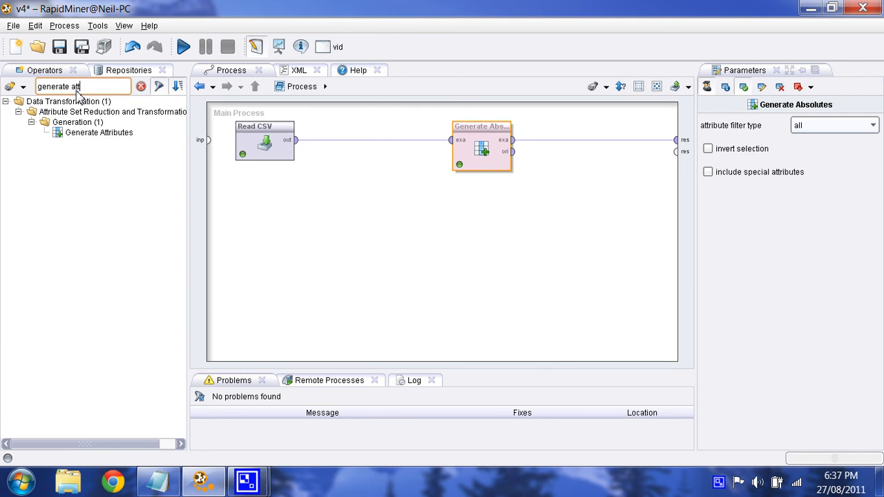
drag(104, 133, 372, 150)
- Define an attribute named negative_x1 with the expression x1*-1 in the function descriptions of Generate Attributes
click(834, 126)
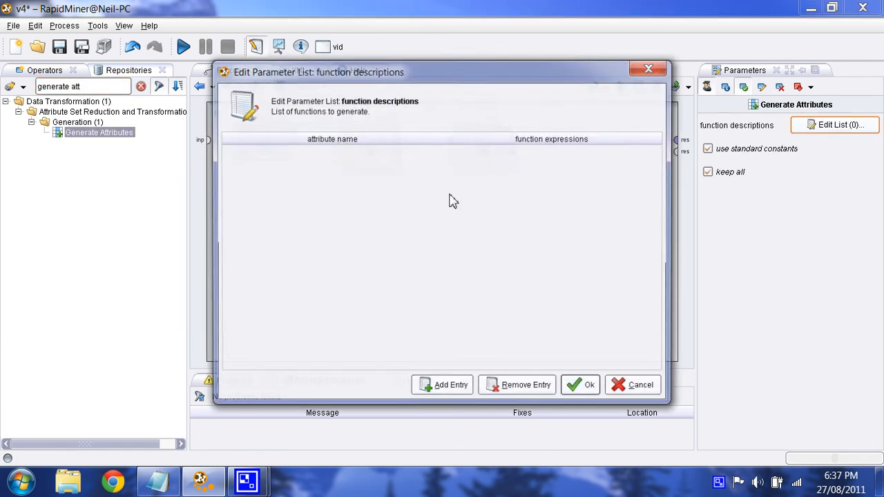
click(451, 387)
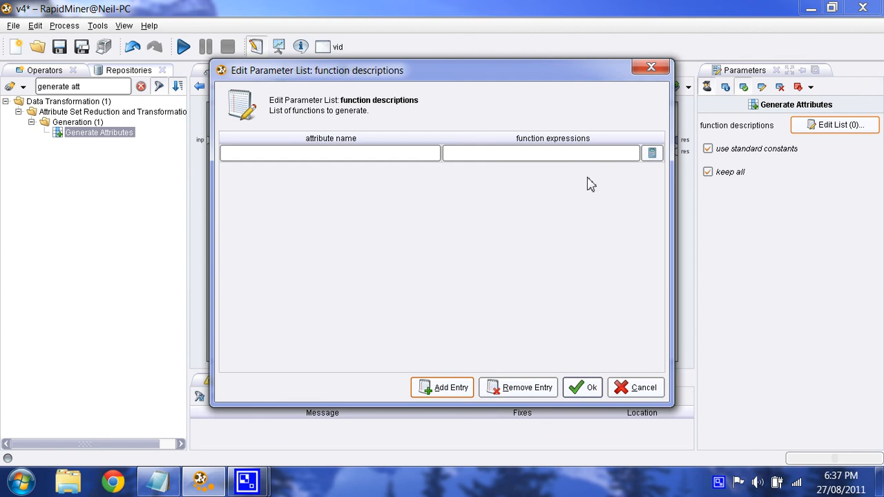
click(656, 152)
text(x)
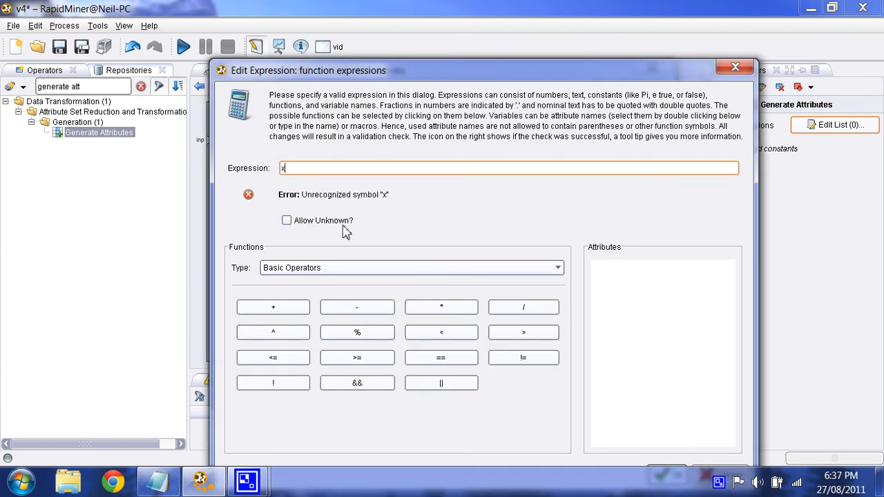
text(1*-1)
drag(446, 70, 422, 33)
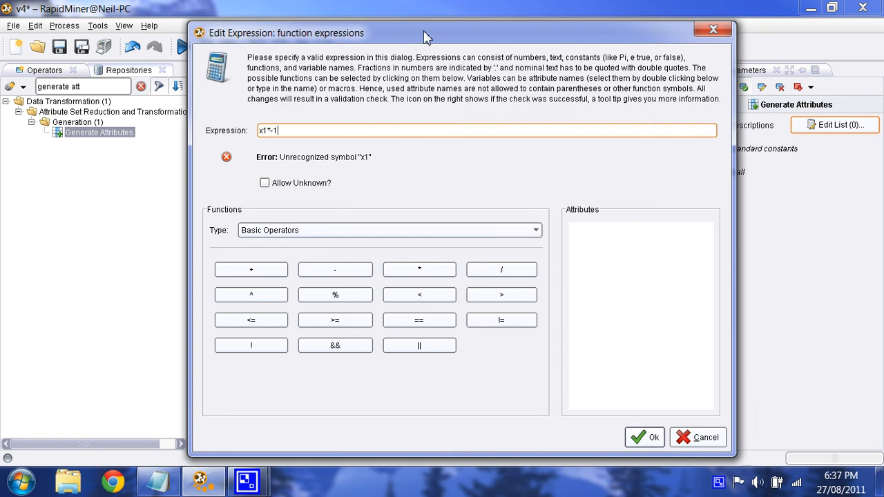
click(649, 437)
click(375, 160)
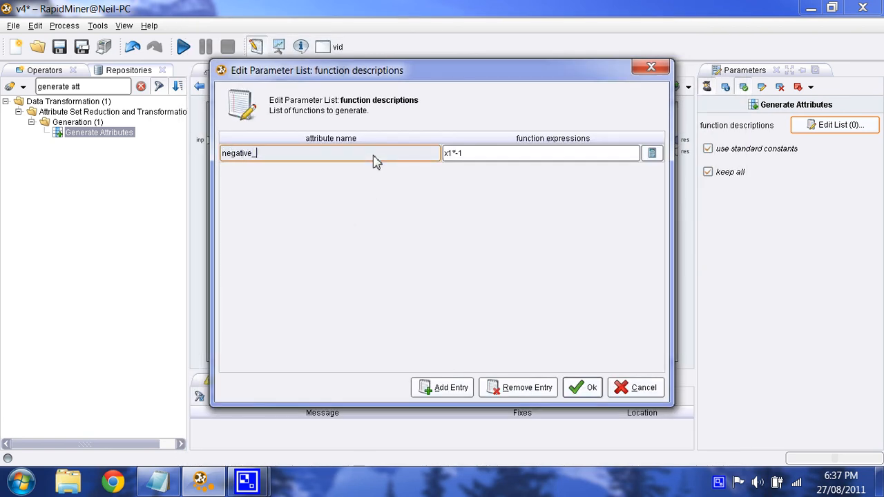
click(582, 387)
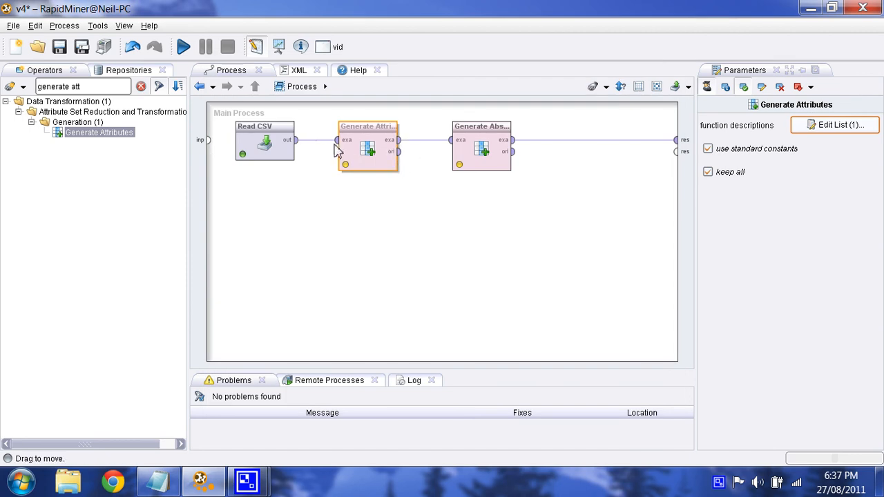
- Run the process with both operators and examine the negative_x1 values in the result's data table
click(372, 147)
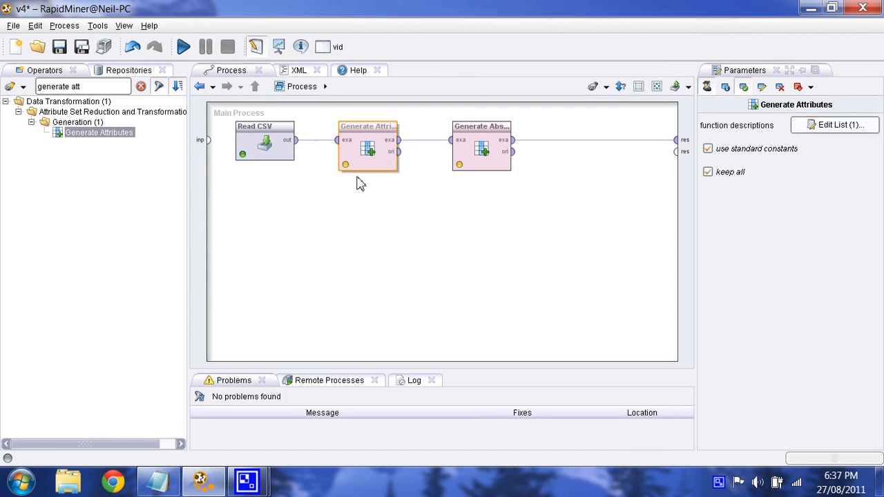
click(476, 152)
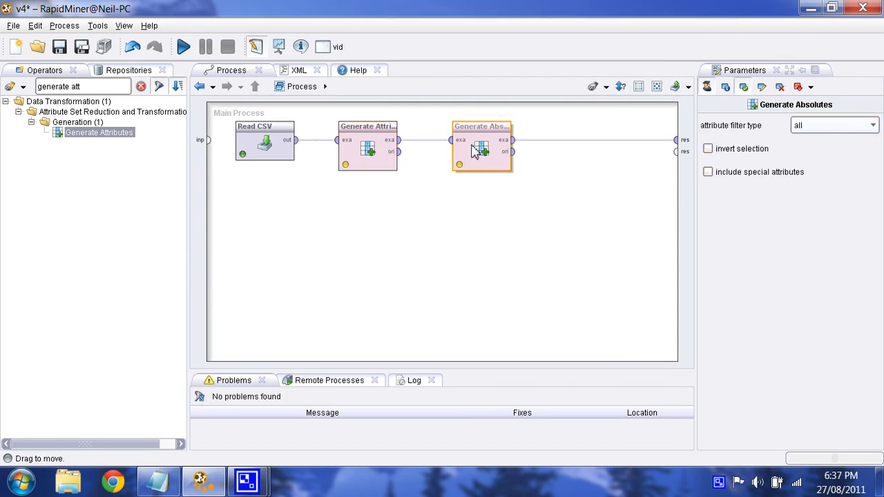
click(184, 46)
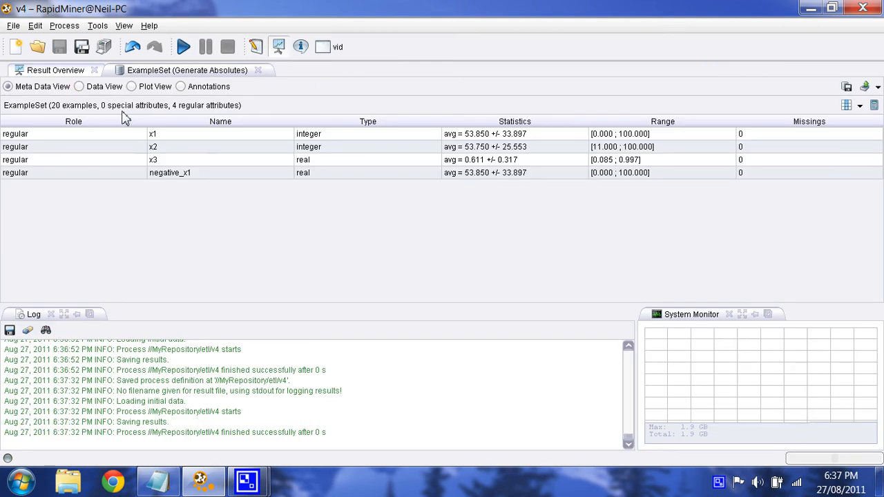
click(87, 87)
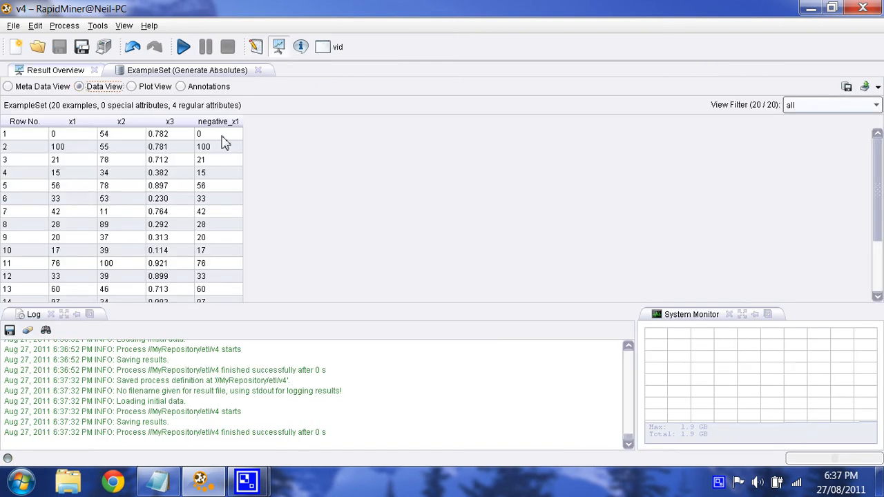
drag(222, 137, 227, 206)
click(227, 237)
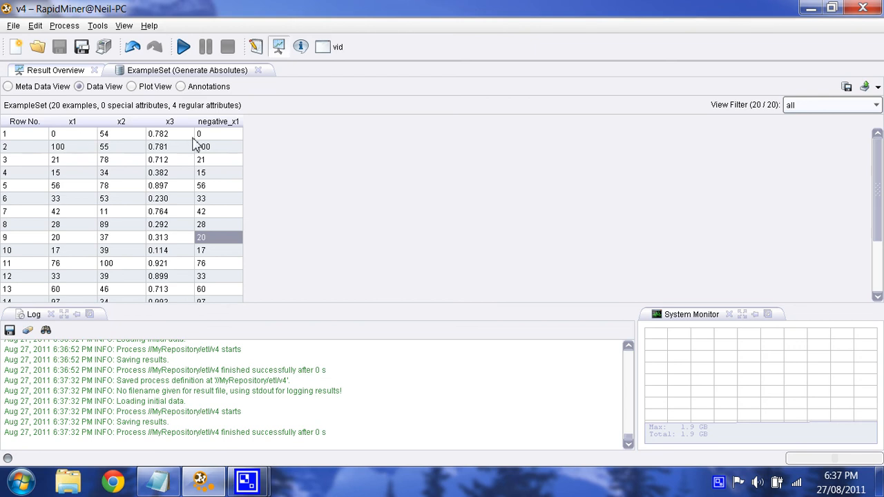
drag(211, 135, 218, 177)
click(219, 224)
click(217, 200)
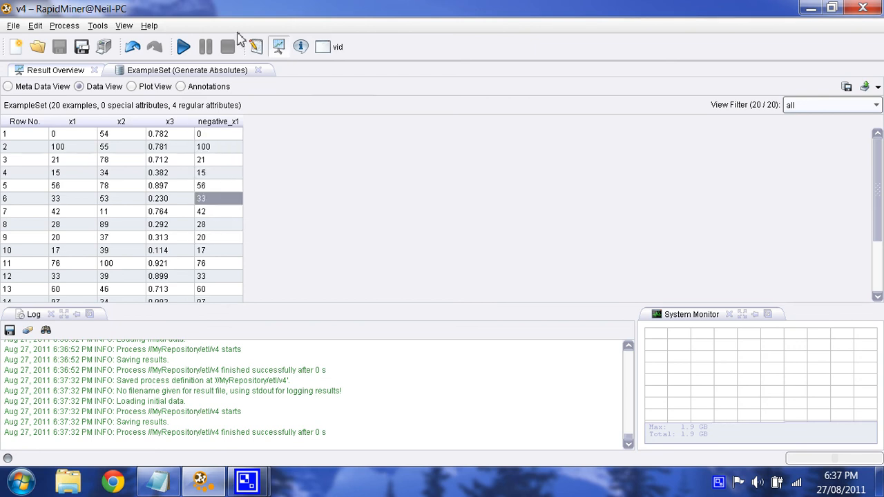
- Return to the process design and clear the operator search filter to list all operators
click(255, 46)
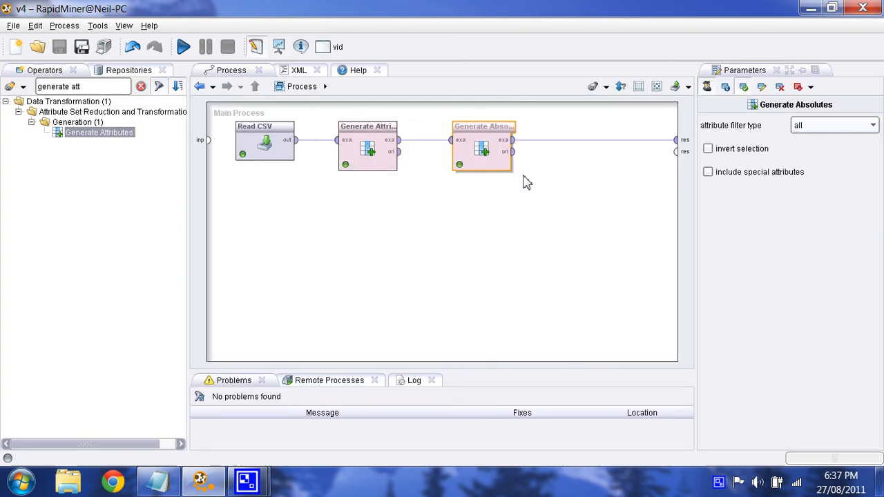
click(312, 242)
click(140, 87)
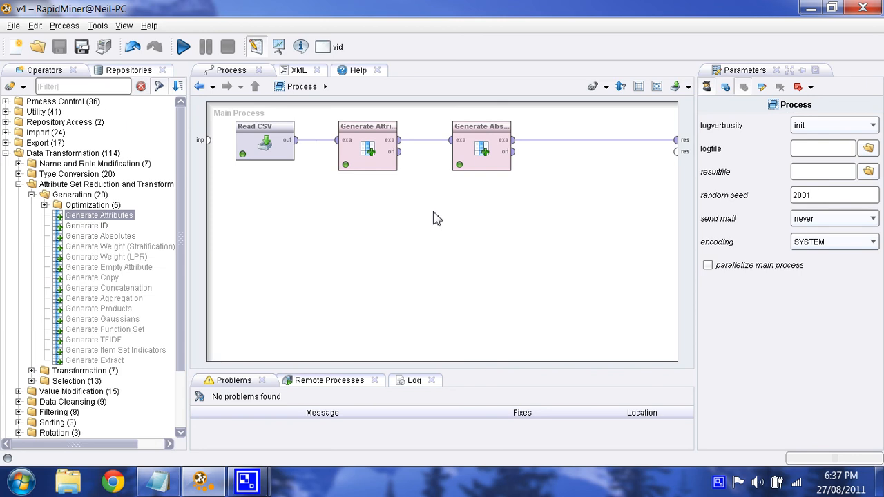